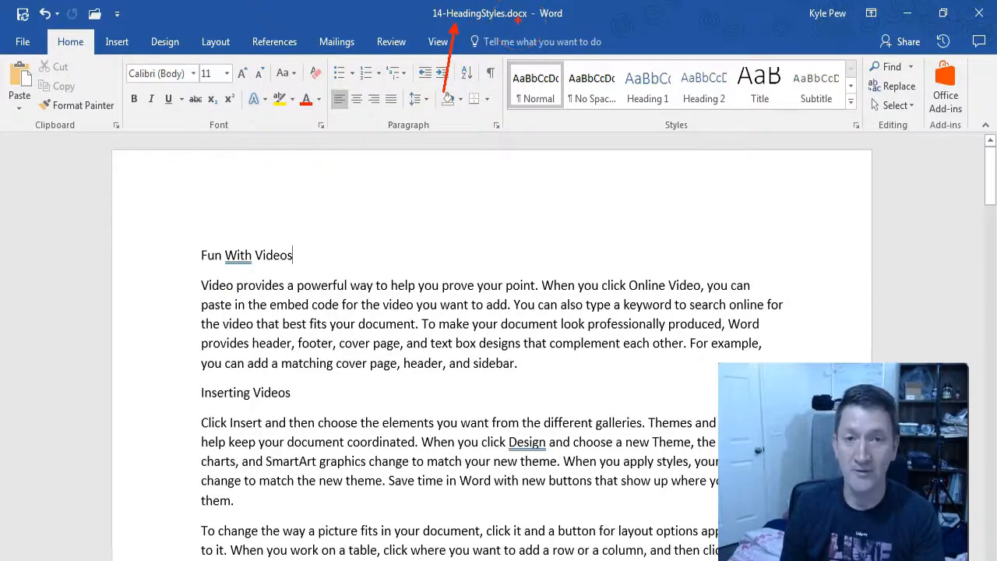
Step: Look through the whole document to find which plain-text lines serve as main headings and sub-headings
scroll(200, 360, "down", 5)
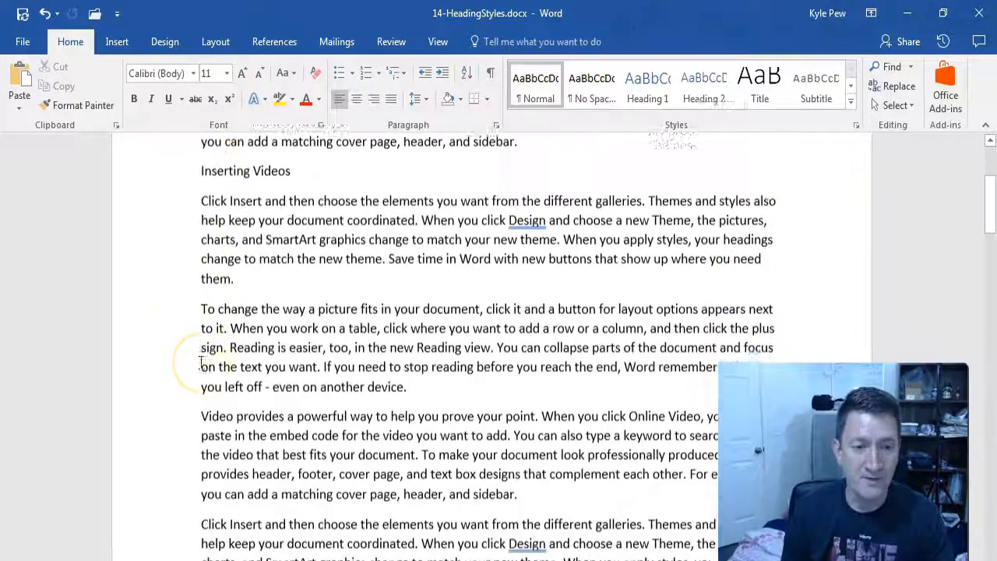
scroll(201, 361, "down", 8)
scroll(194, 312, "down", 4)
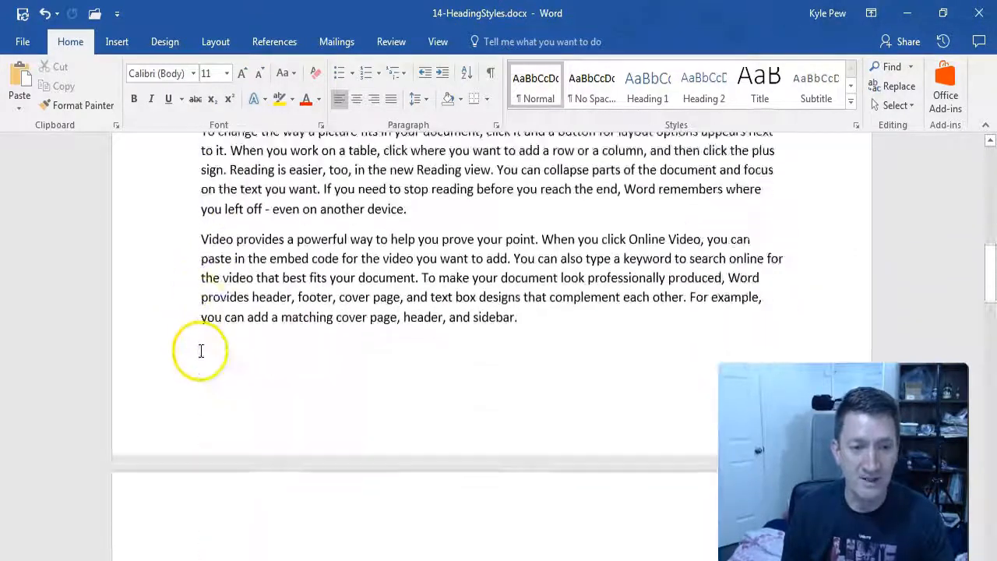
scroll(200, 351, "up", 9)
scroll(160, 432, "down", 3)
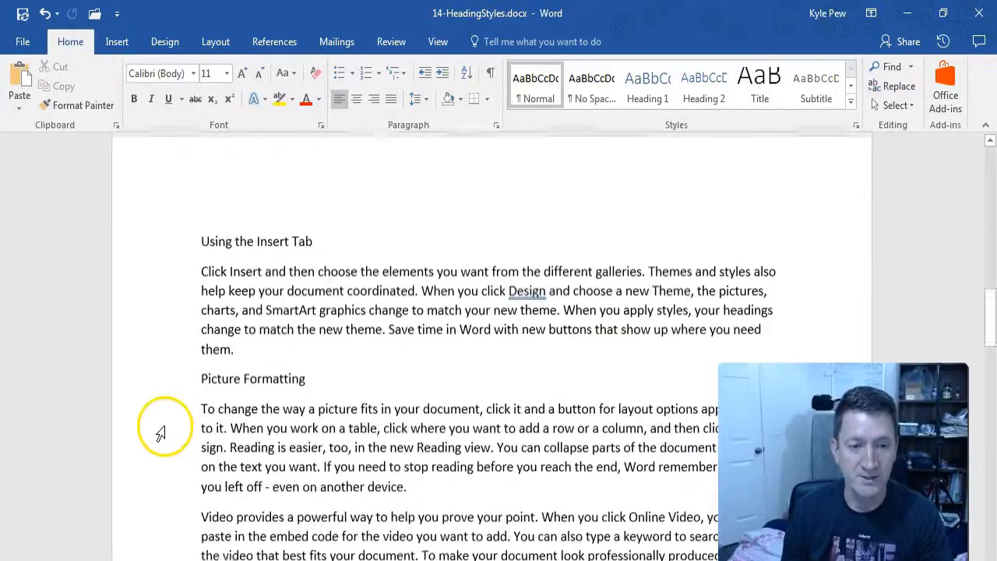
scroll(179, 418, "down", 10)
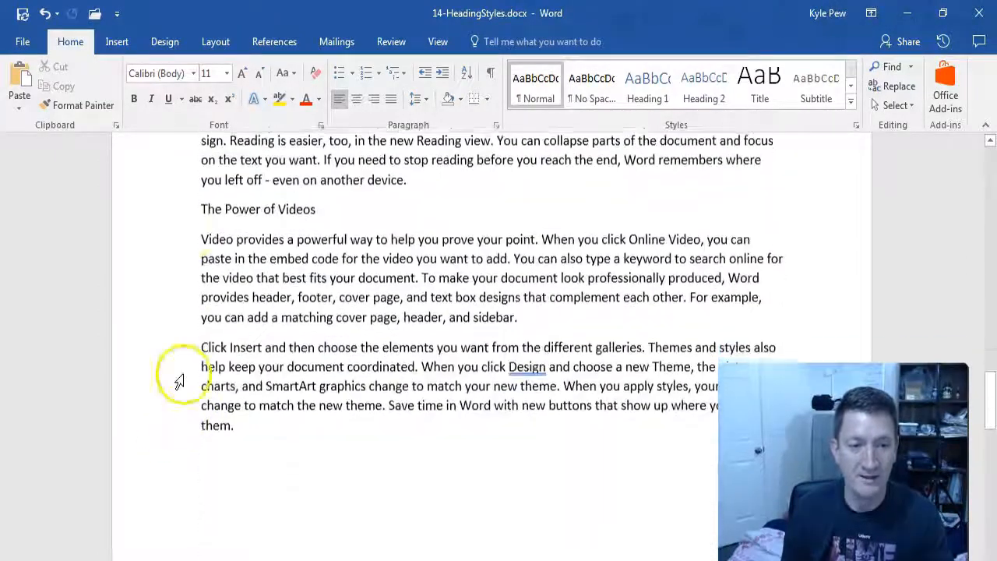
scroll(218, 371, "down", 15)
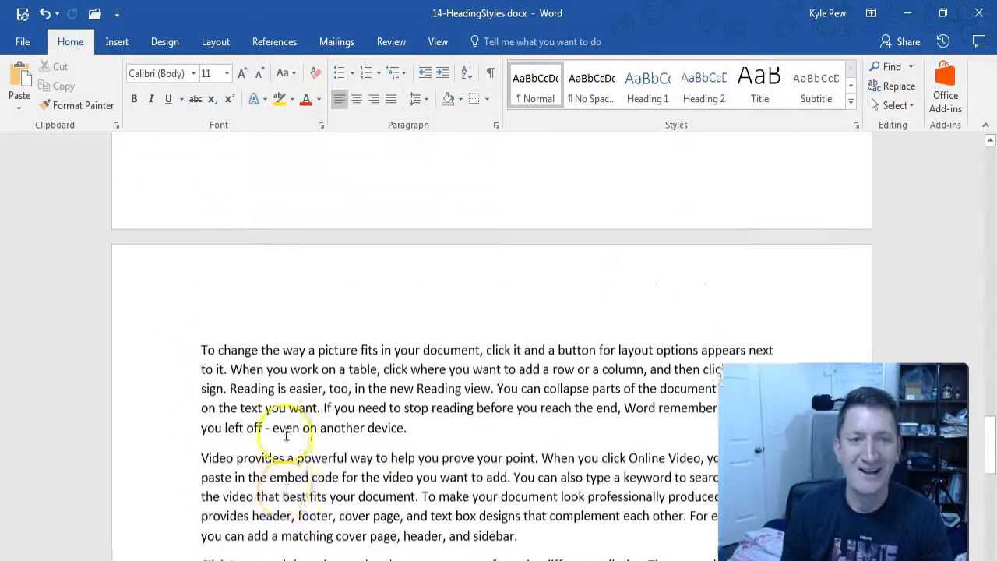
scroll(286, 437, "up", 20)
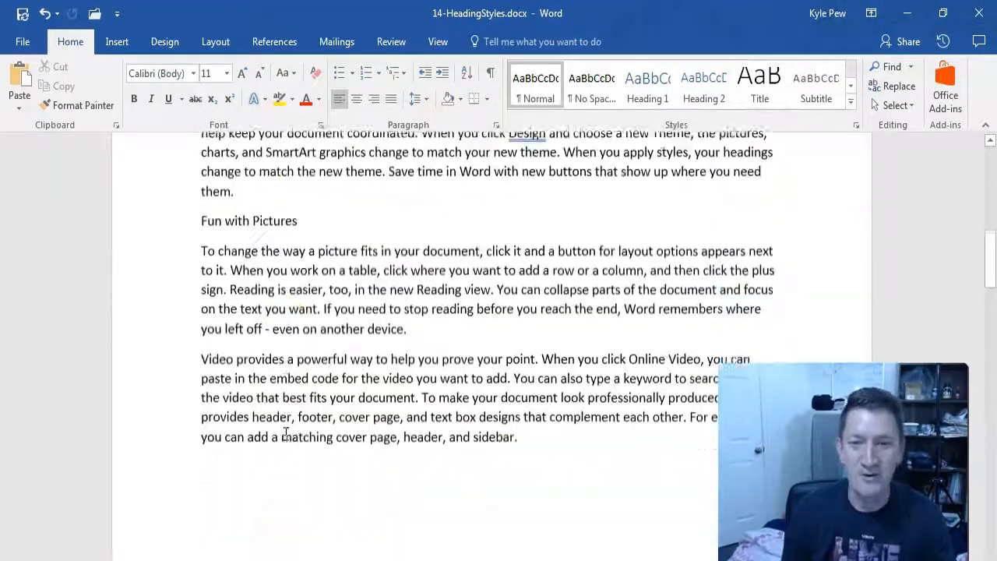
scroll(286, 436, "up", 5)
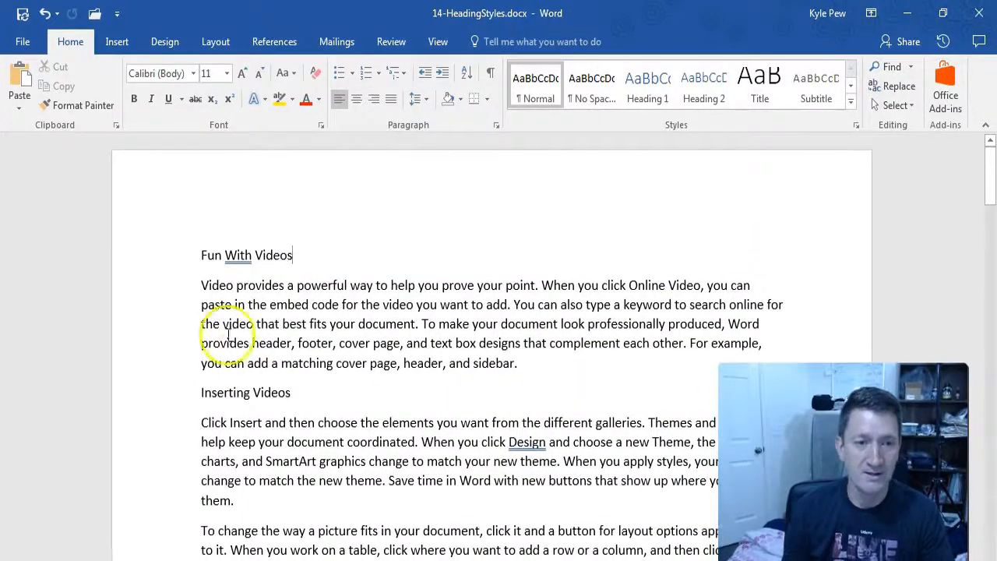
Step: Apply the Heading 1 style to the lines "Fun With Videos", "Fun with Pictures", "The Power of Videos" and "And One More Header" together
left_click(174, 258)
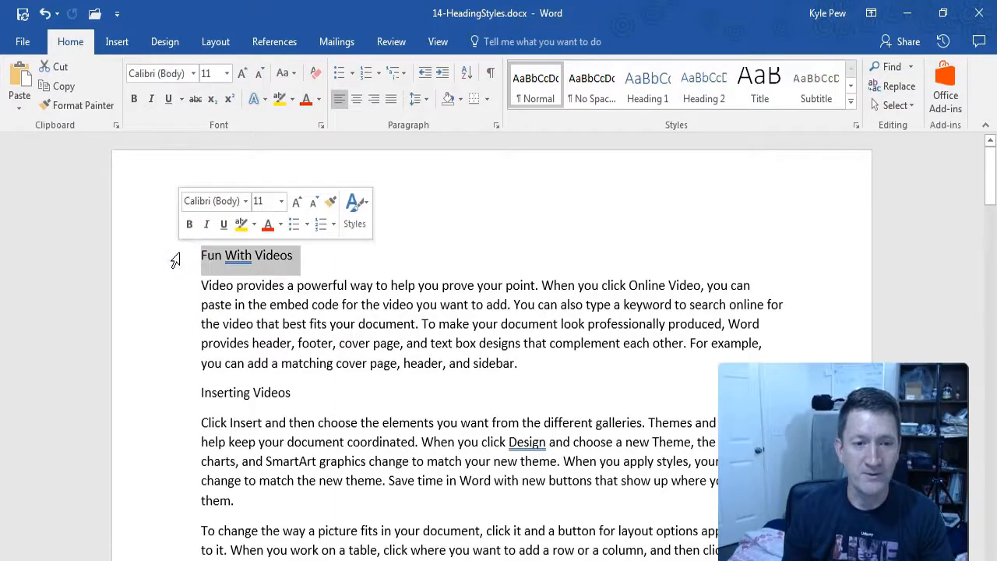
scroll(177, 285, "down", 2)
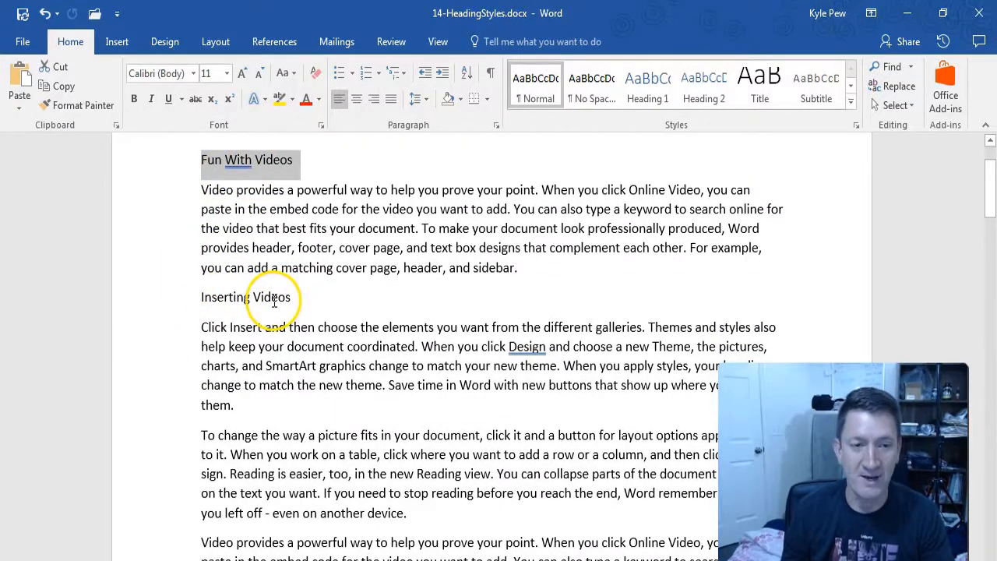
scroll(275, 302, "down", 8)
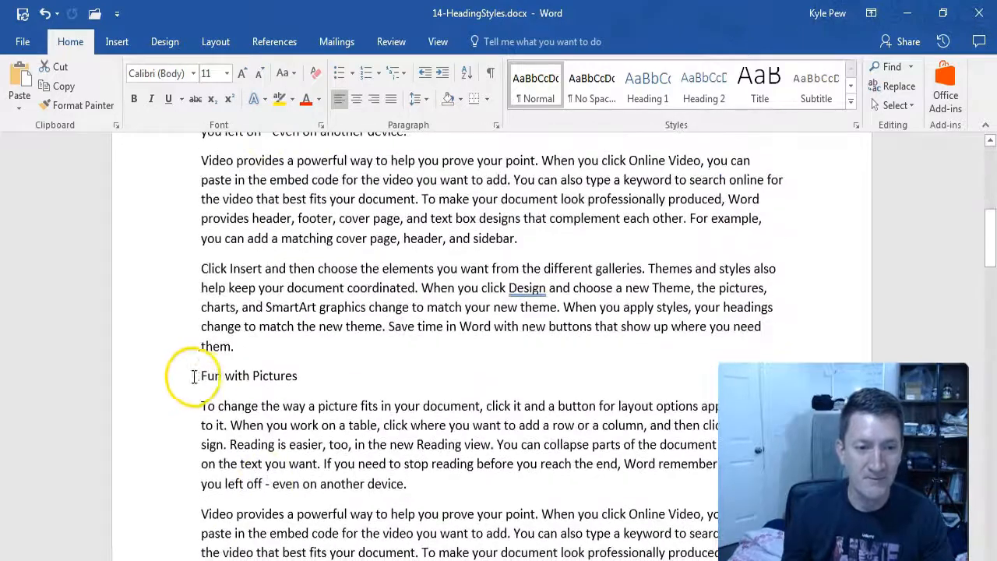
left_click(182, 379)
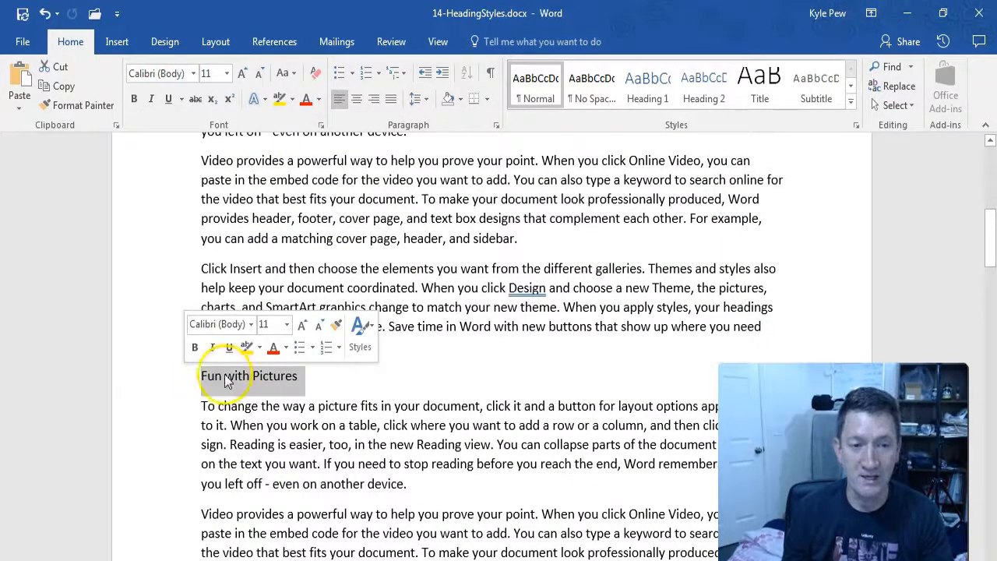
scroll(179, 382, "down", 9)
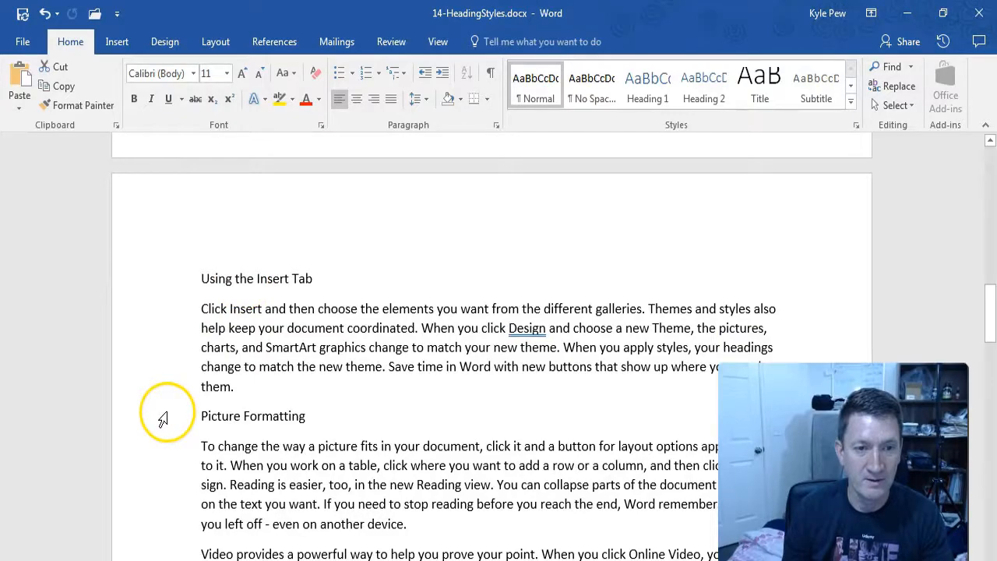
scroll(179, 418, "up", 7)
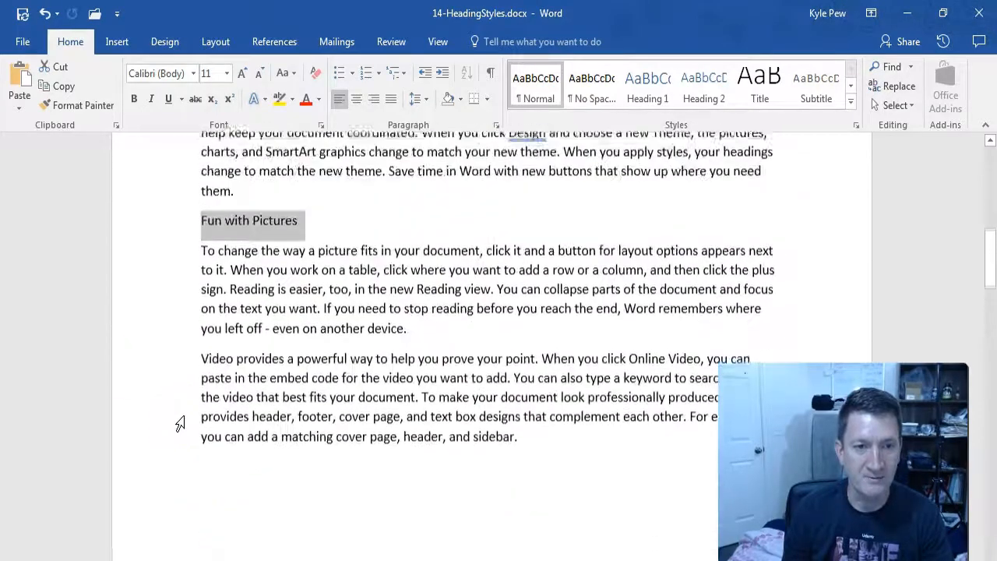
scroll(179, 423, "down", 13)
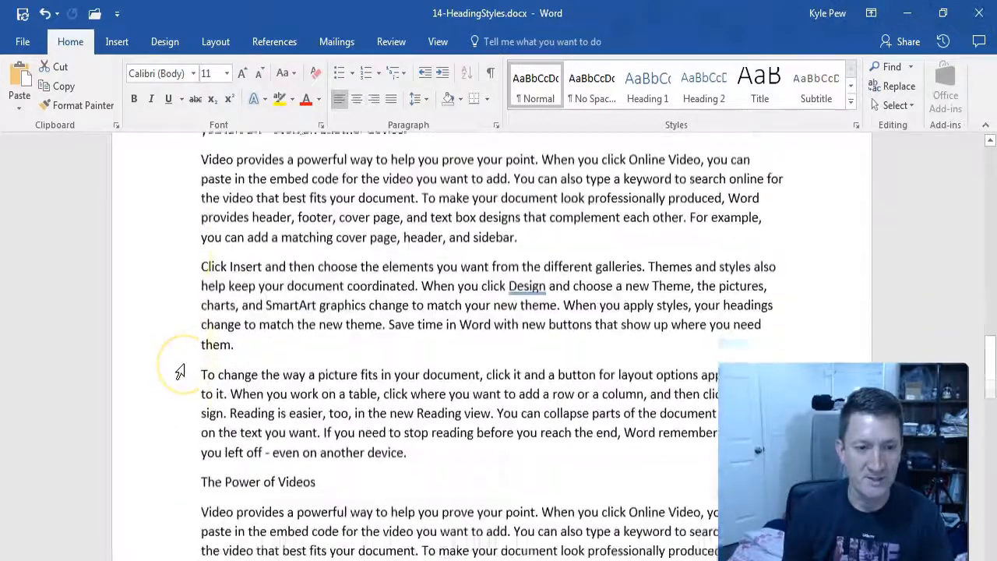
scroll(179, 373, "down", 3)
left_click(179, 302)
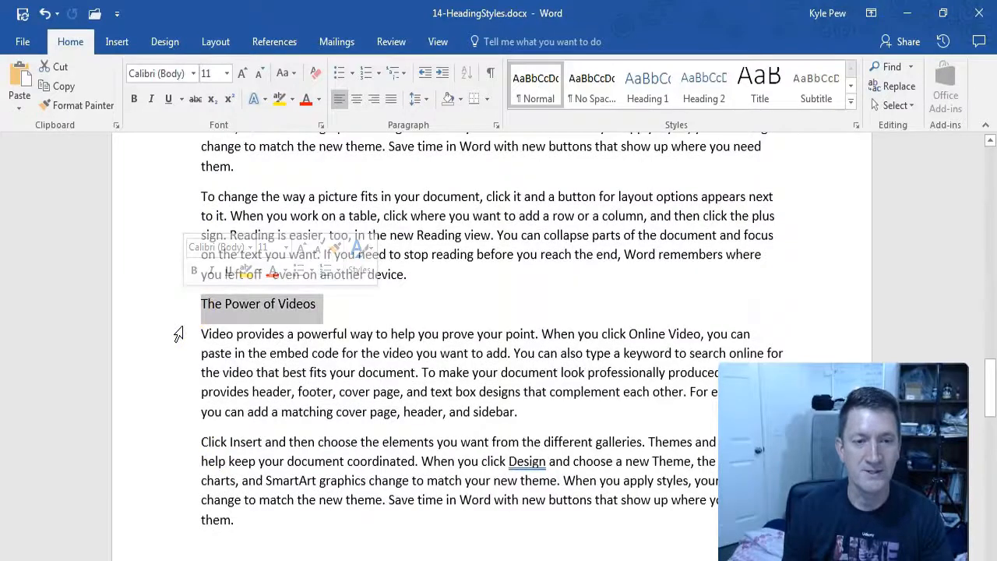
scroll(179, 343, "down", 9)
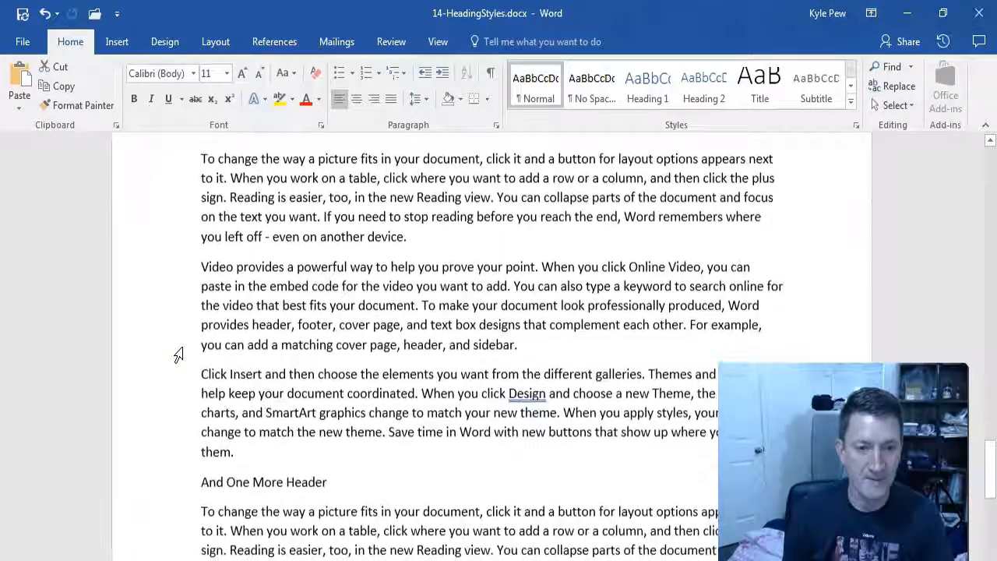
scroll(179, 355, "down", 2)
left_click(179, 341)
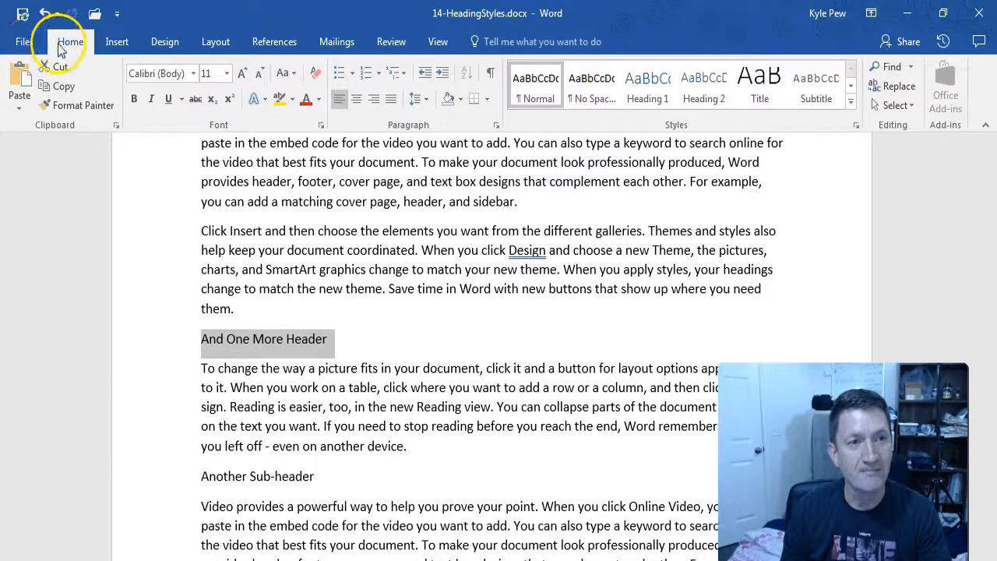
left_click(653, 97)
left_click(653, 89)
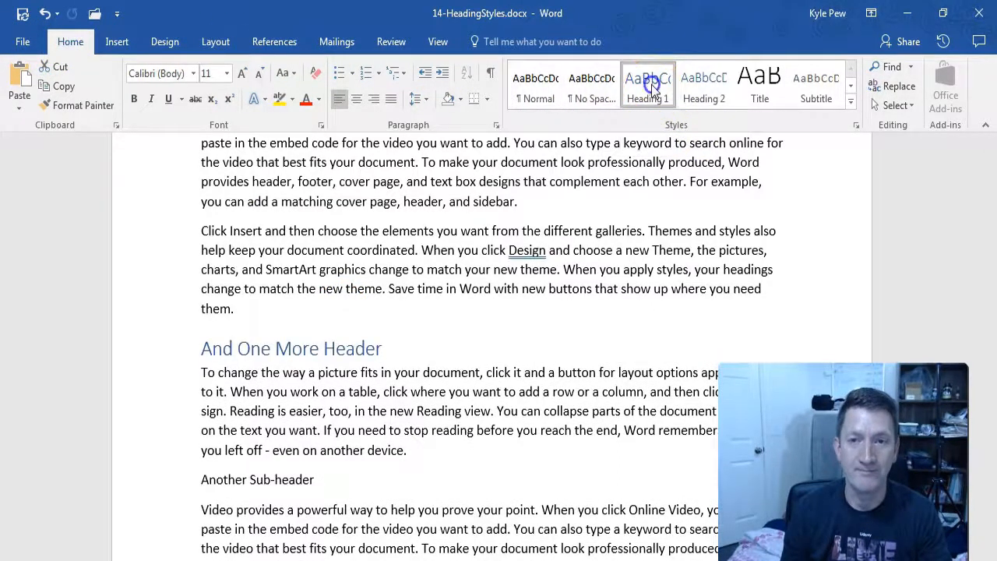
left_click(401, 350)
Step: Apply the Heading 2 style to the lines "Inserting Videos", "Using the Insert Tab", "Picture Formatting" and "Another Sub-header" together
scroll(400, 415, "up", 15)
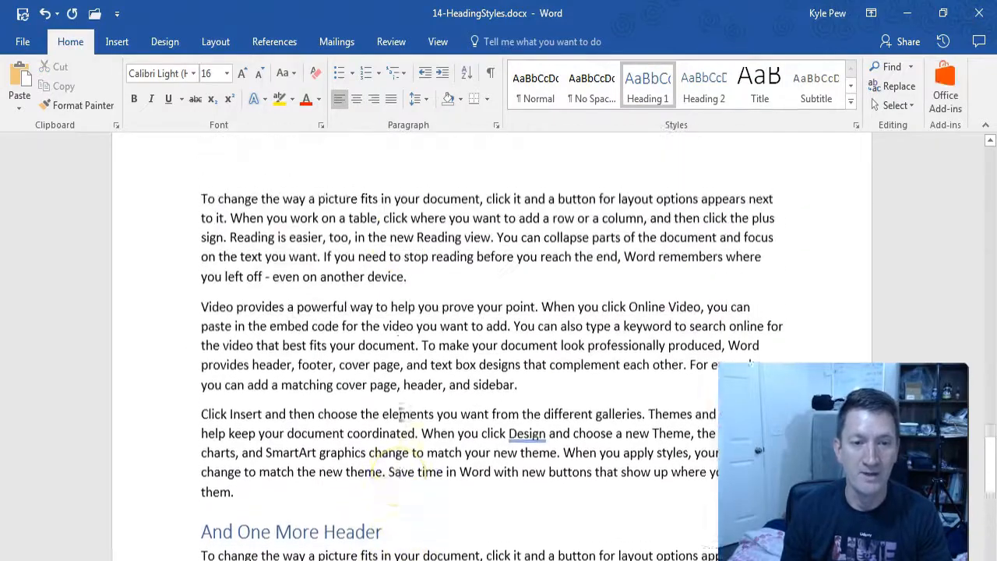
scroll(400, 416, "up", 10)
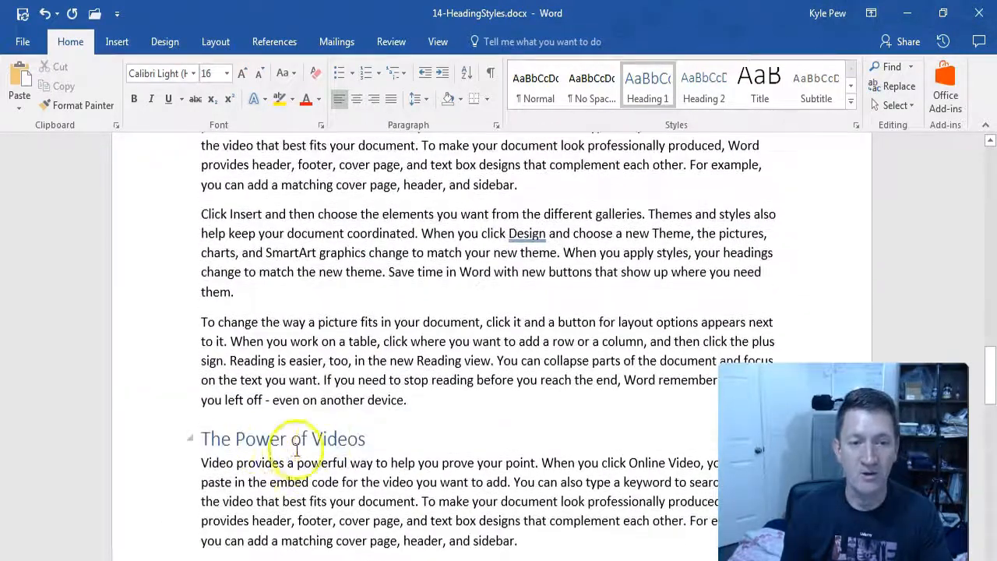
scroll(439, 442, "up", 10)
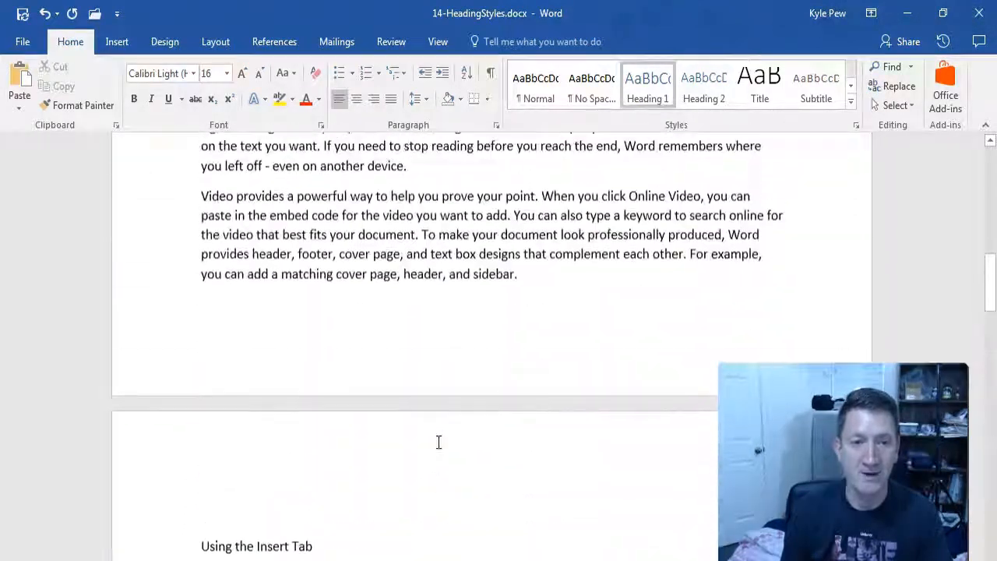
scroll(343, 403, "up", 10)
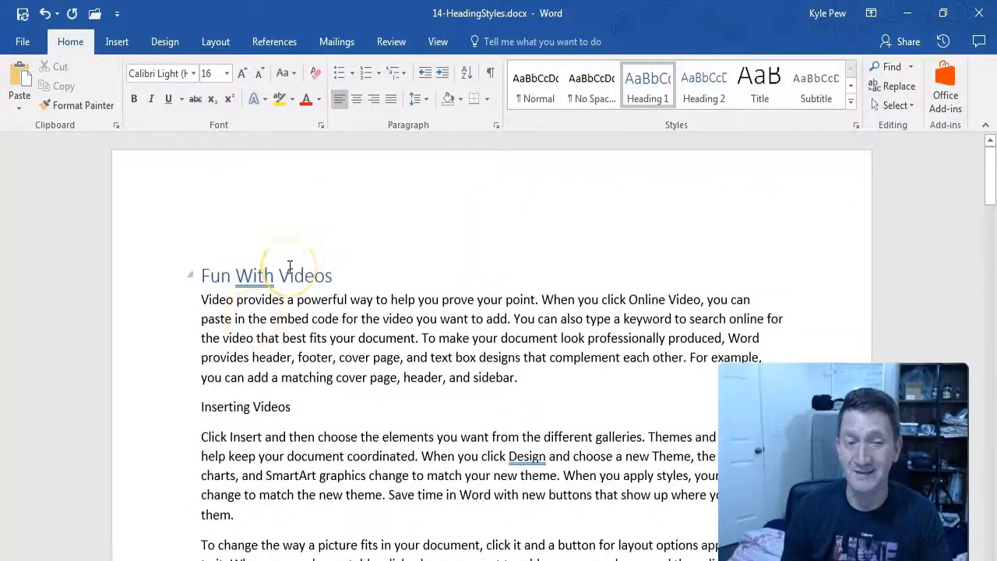
scroll(252, 296, "down", 3)
left_click(178, 318)
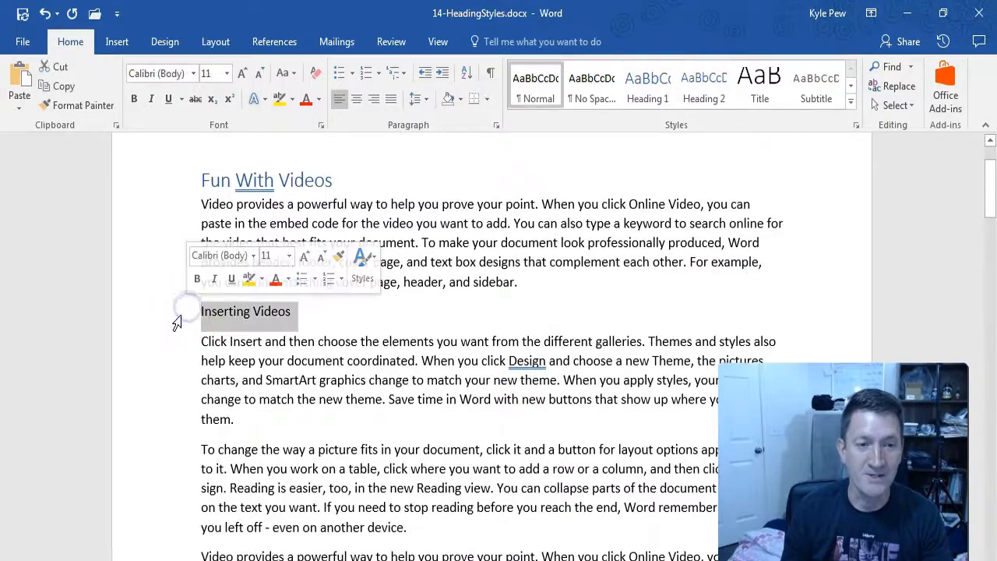
scroll(238, 376, "down", 12)
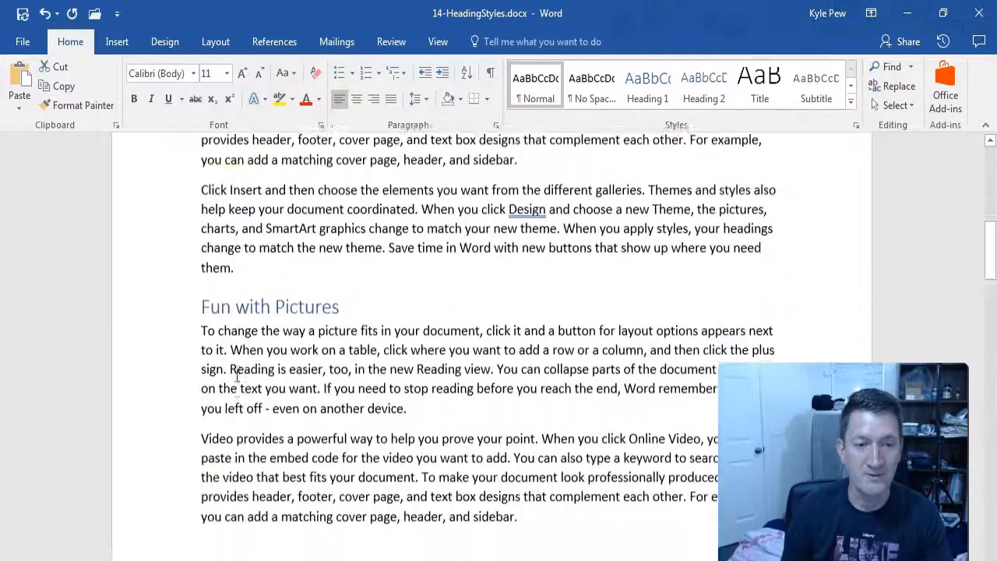
scroll(237, 377, "down", 11)
left_click(188, 402)
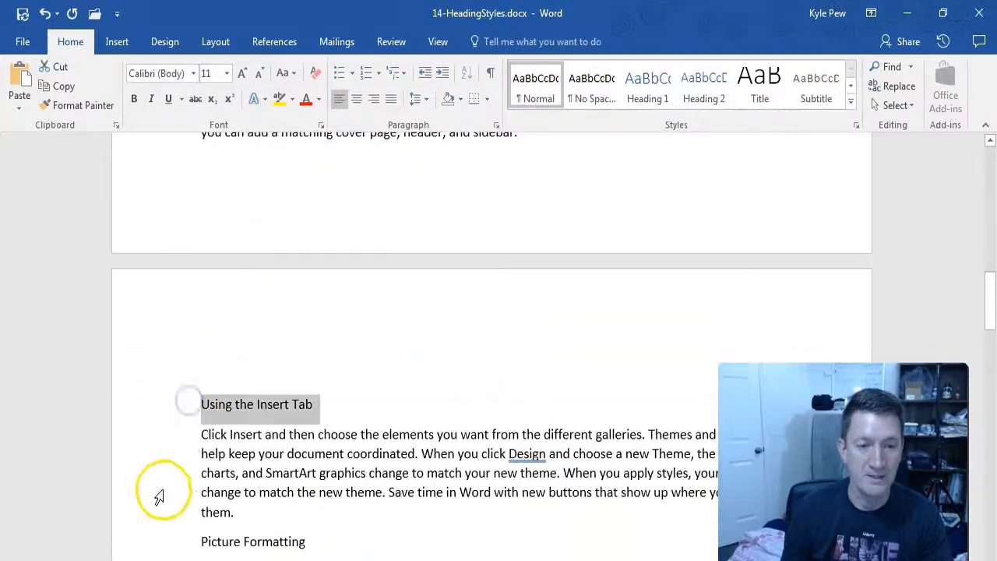
left_click(166, 541, "ctrl")
scroll(221, 516, "down", 10)
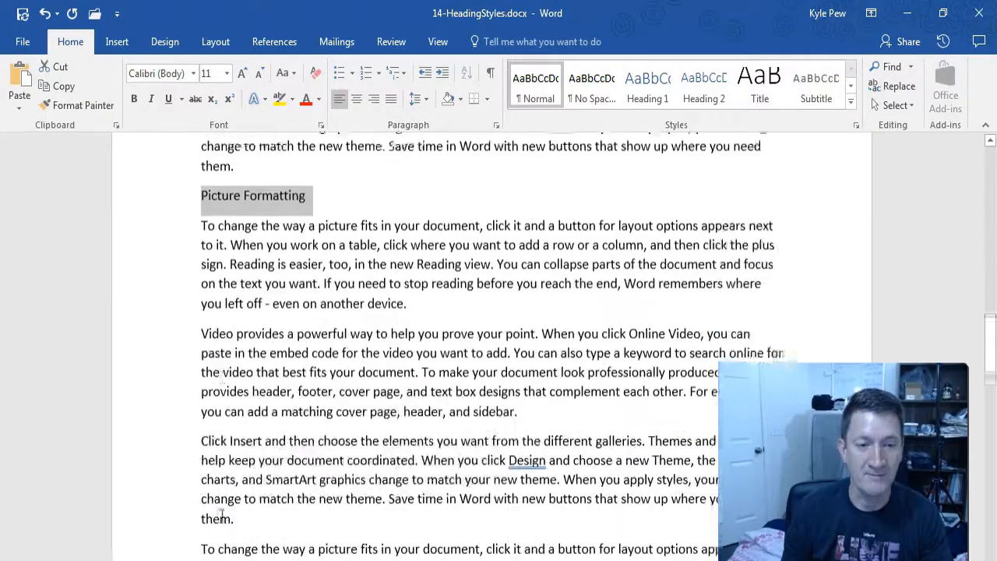
scroll(222, 515, "down", 20)
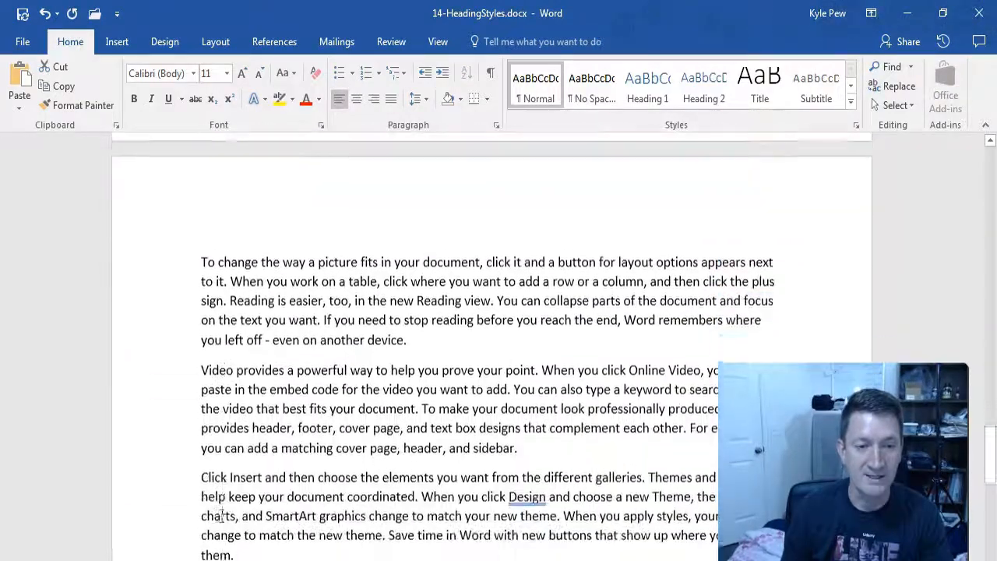
scroll(221, 516, "down", 10)
left_click(183, 387, "ctrl")
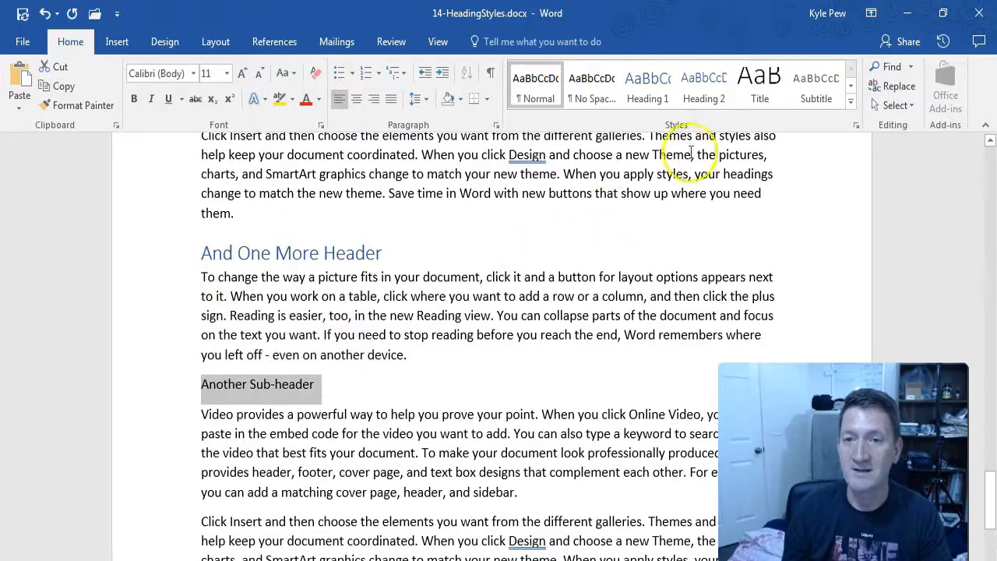
left_click(707, 95)
left_click(710, 98)
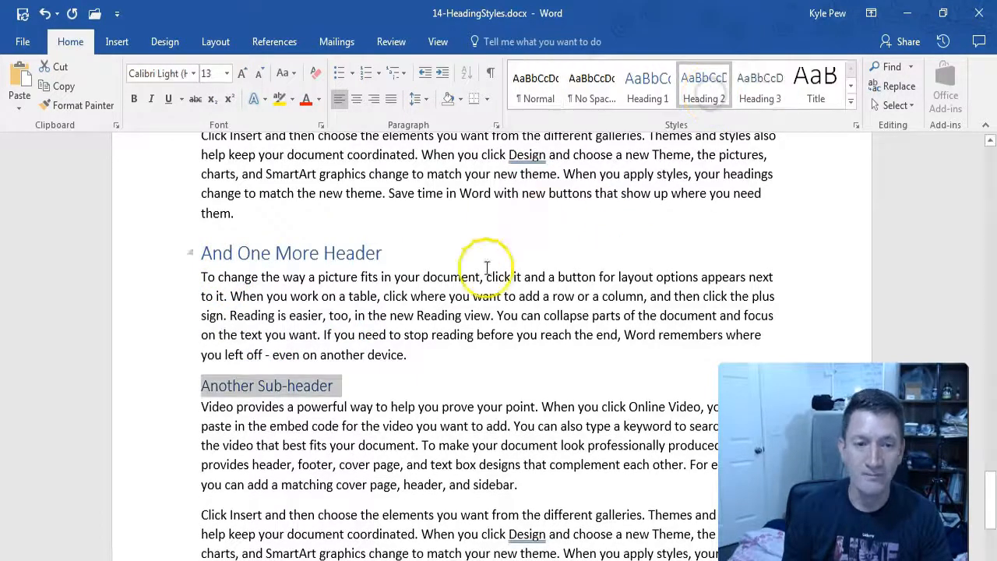
left_click(335, 385)
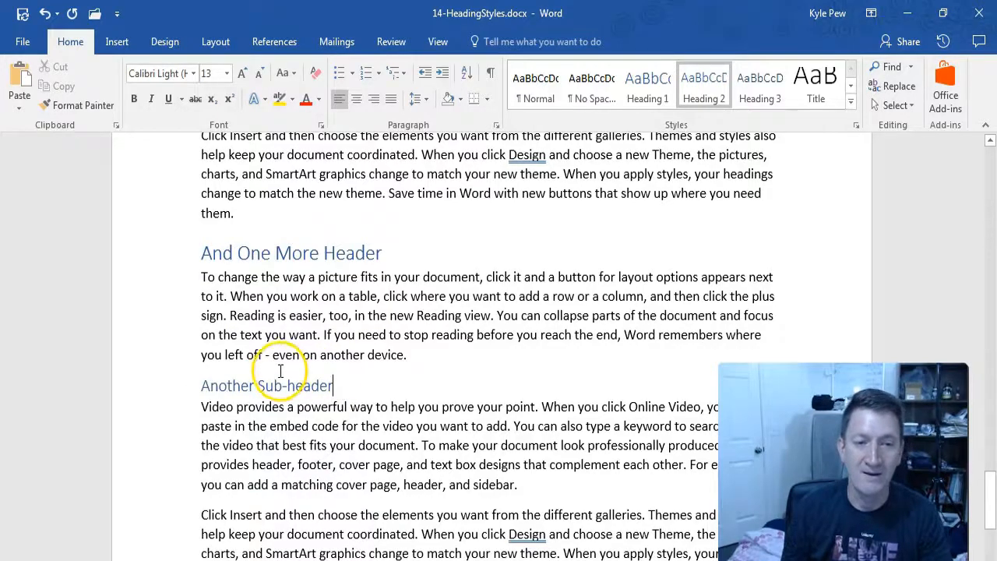
Step: Review the styled headings and sub-headings from the last section back to the start of the document
scroll(340, 366, "up", 3)
scroll(340, 366, "up", 10)
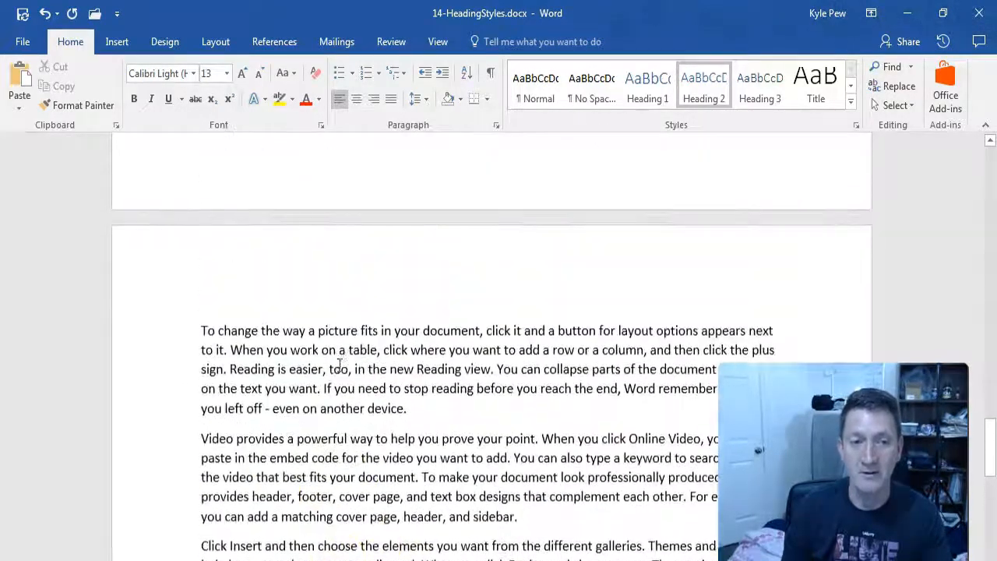
scroll(339, 366, "up", 5)
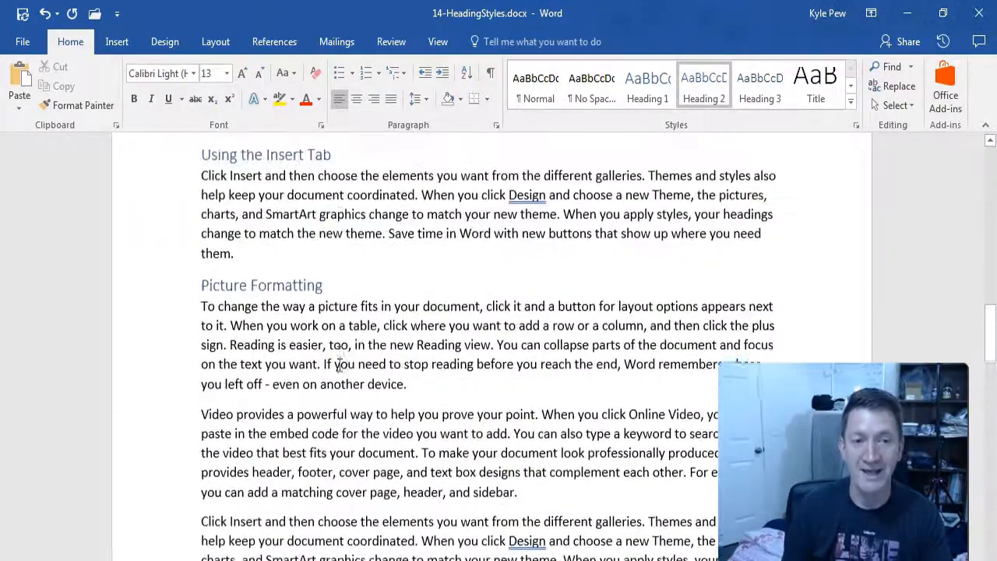
scroll(308, 322, "up", 10)
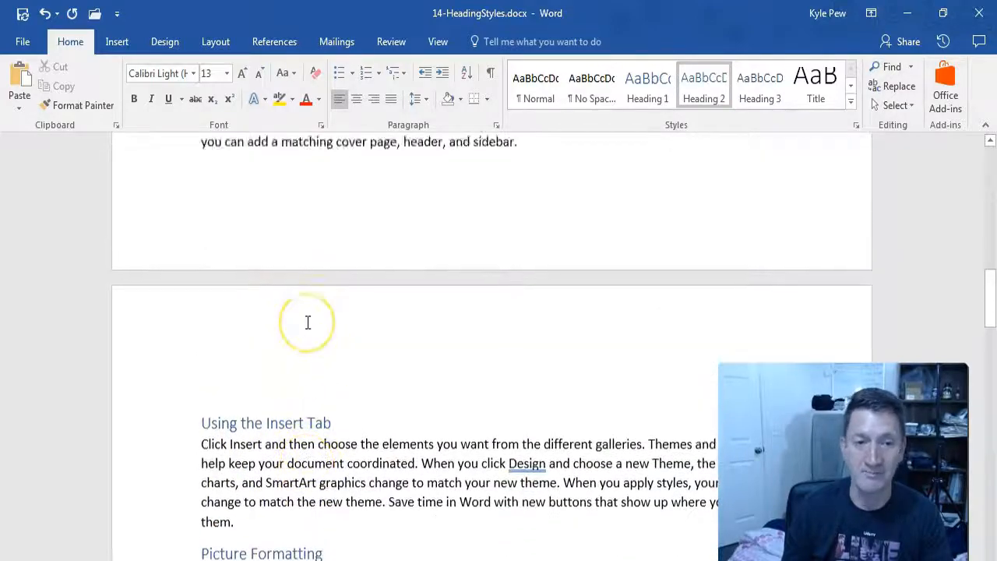
scroll(314, 319, "up", 3)
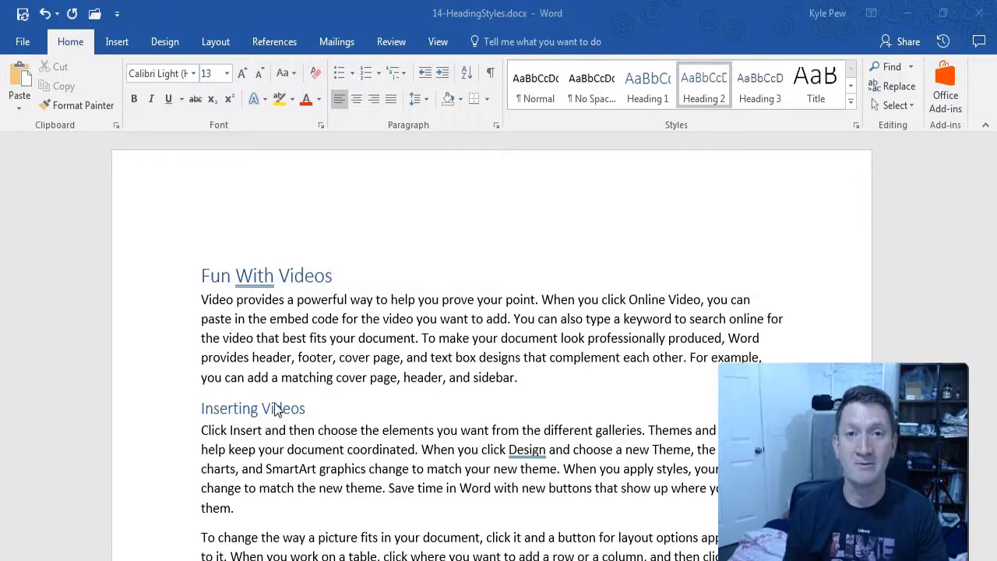
left_click(332, 295)
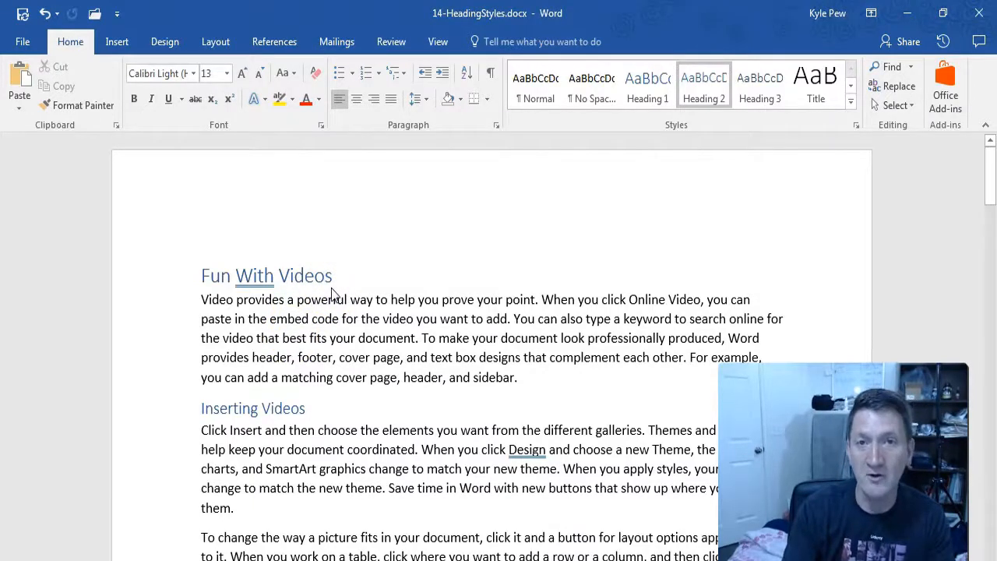
Step: Open the Navigation pane to show the document's outline of headings and sub-headings
key("ctrl+f")
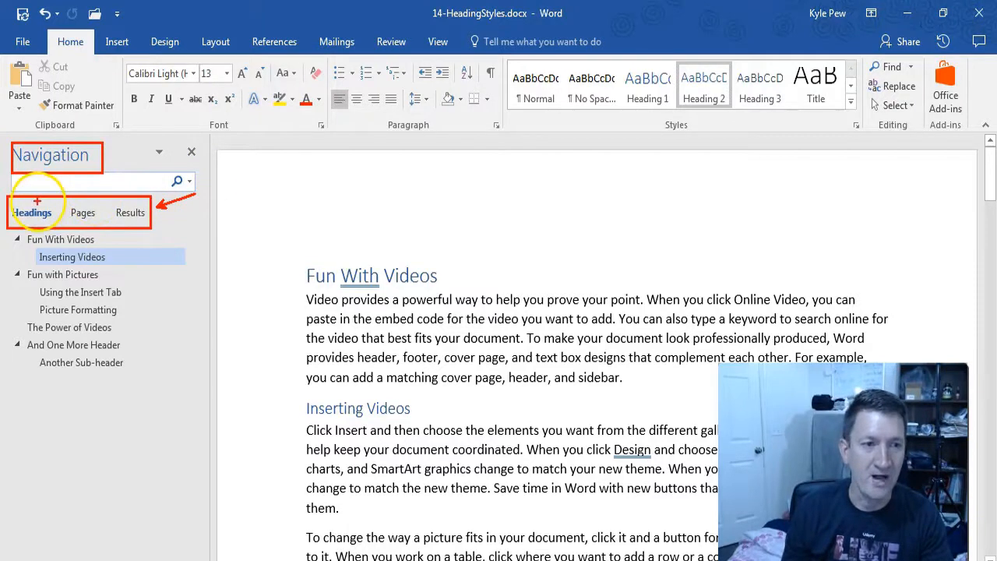
left_click_drag(34, 205, 13, 159)
left_click(284, 247)
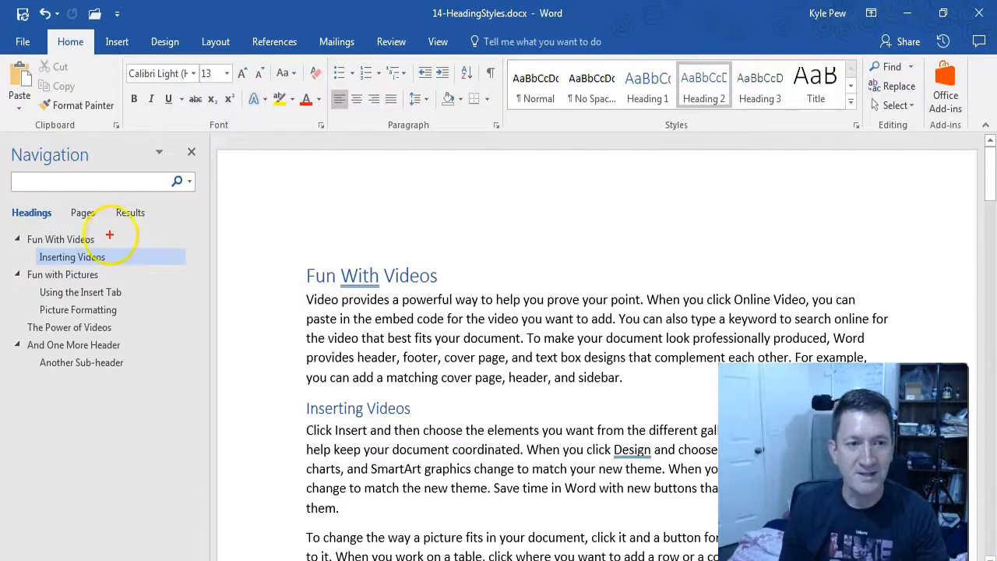
left_click_drag(99, 242, 147, 228)
left_click_drag(112, 274, 152, 264)
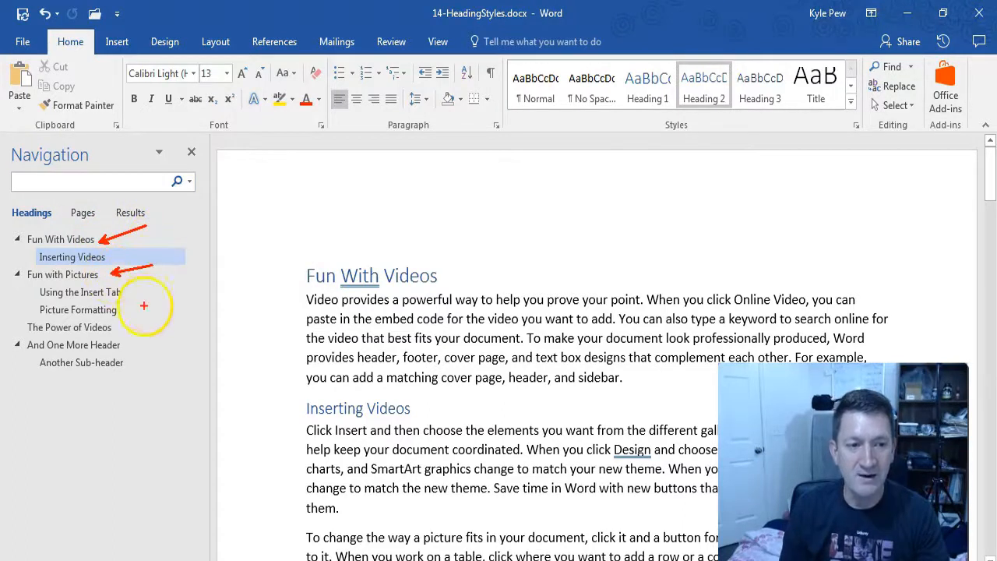
left_click_drag(128, 344, 194, 312)
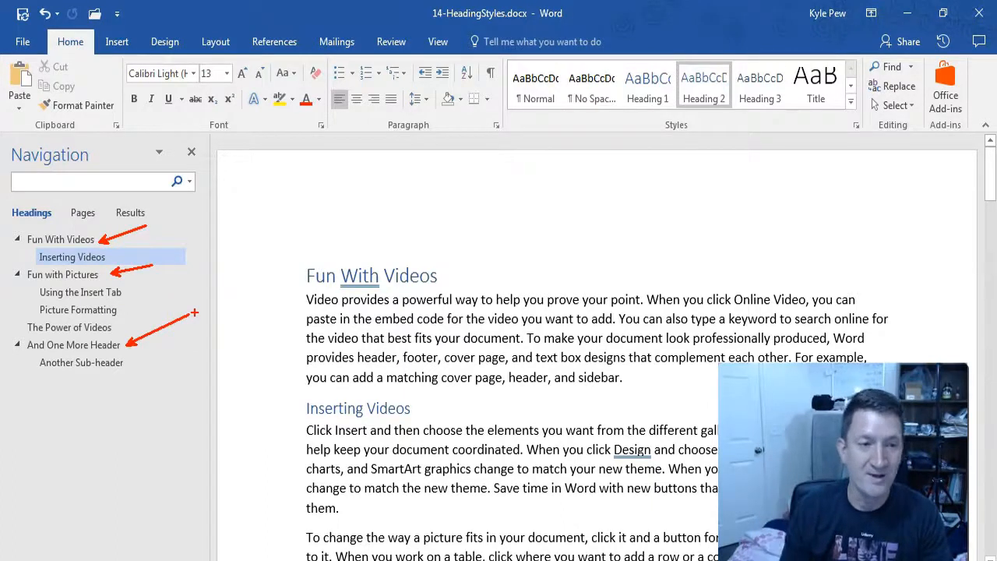
left_click(137, 300)
left_click_drag(15, 257, 34, 257)
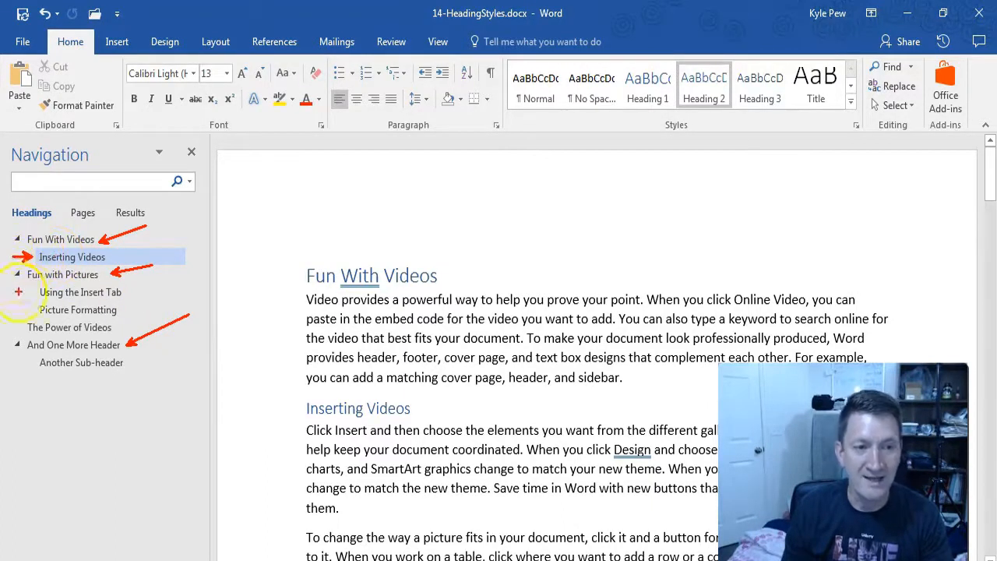
mouse_move(23, 295)
left_mouse_down()
mouse_move(34, 294)
mouse_move(7, 297)
mouse_move(27, 310)
mouse_move(5, 308)
left_mouse_up()
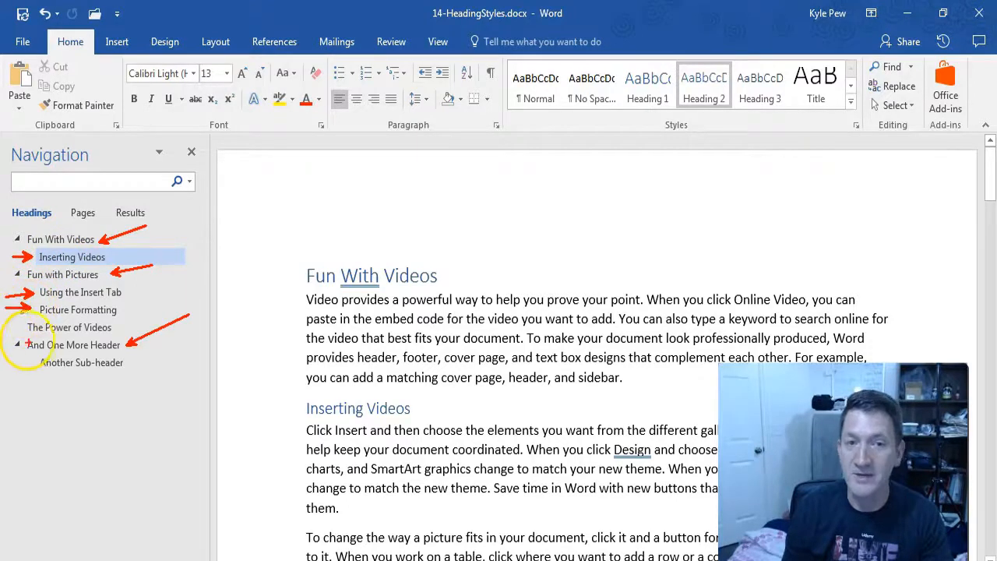
left_click_drag(39, 368, 9, 364)
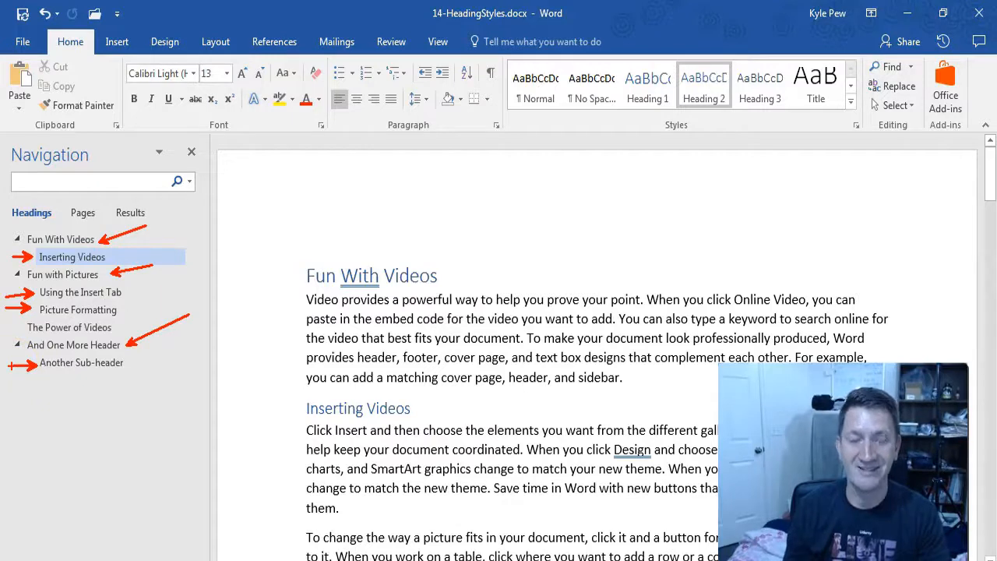
key("Escape")
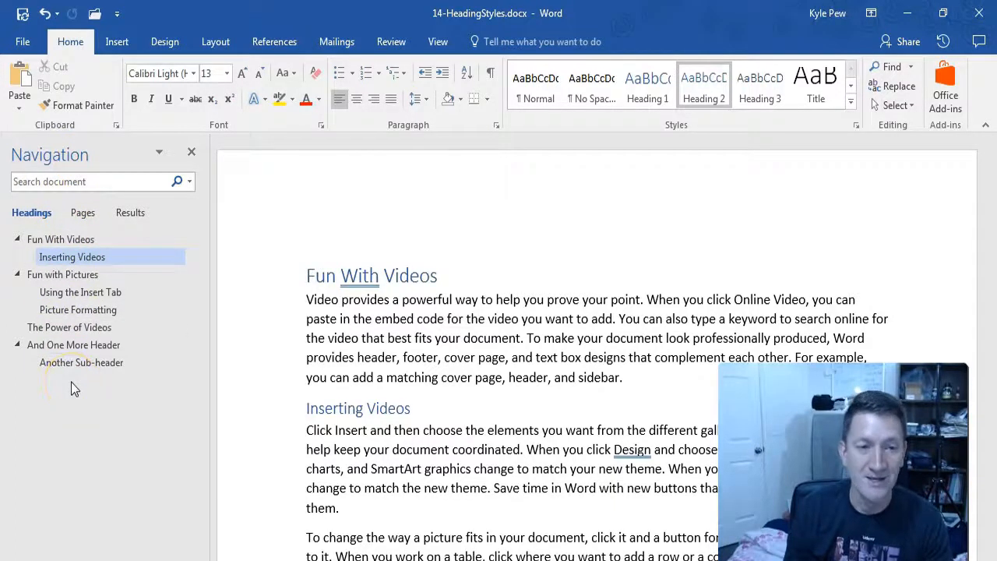
Step: Jump between sections through the heading outline, including "The Power of Videos", "And One More Header", "Using the Insert Tab" and "Picture Formatting"
left_click(77, 330)
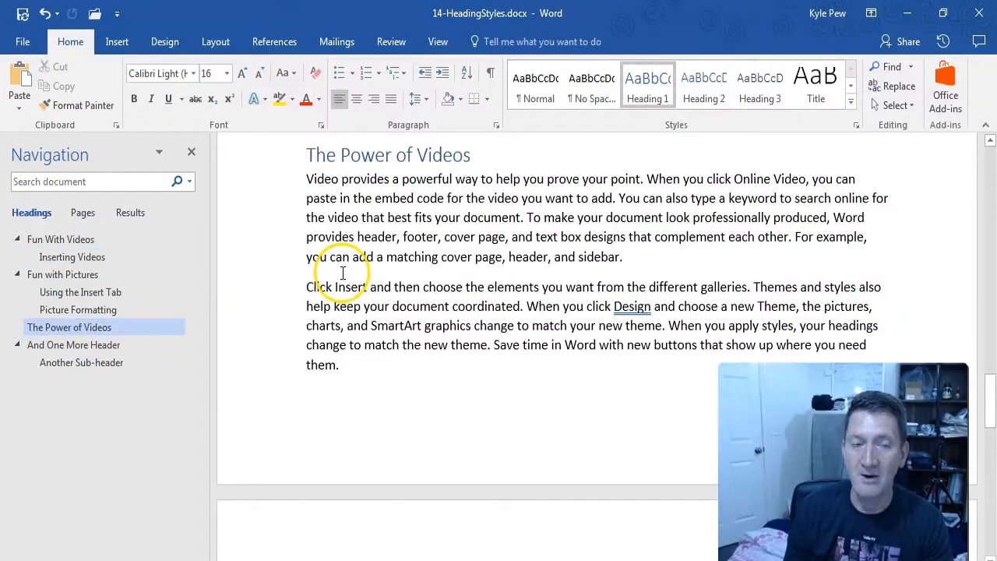
left_click(50, 345)
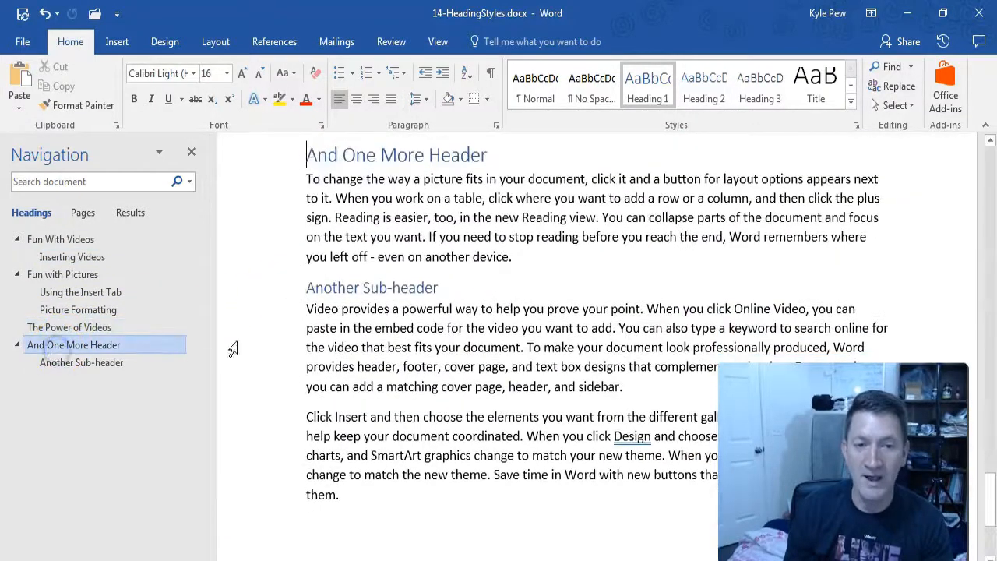
left_click(98, 258)
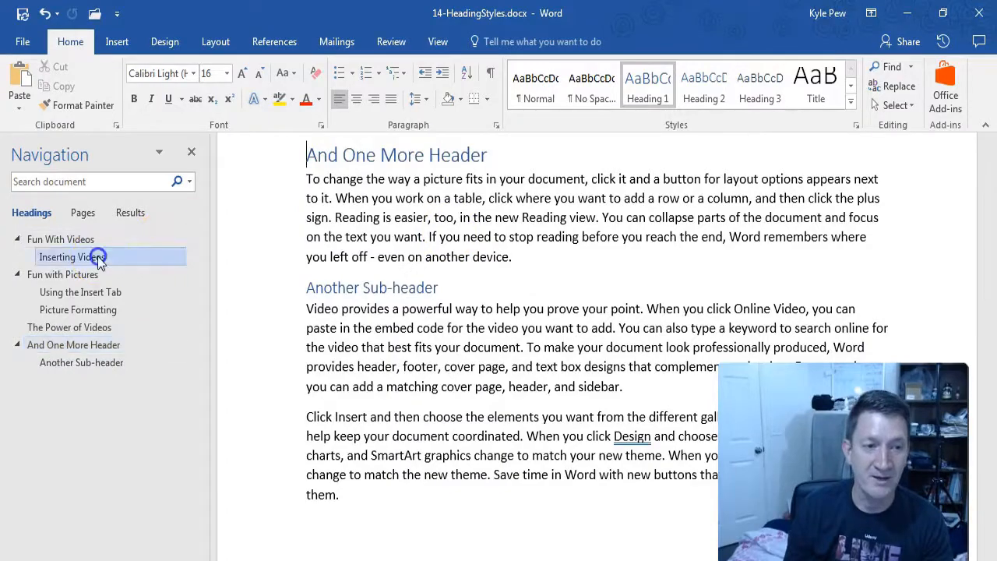
left_click(78, 274)
left_click(80, 292)
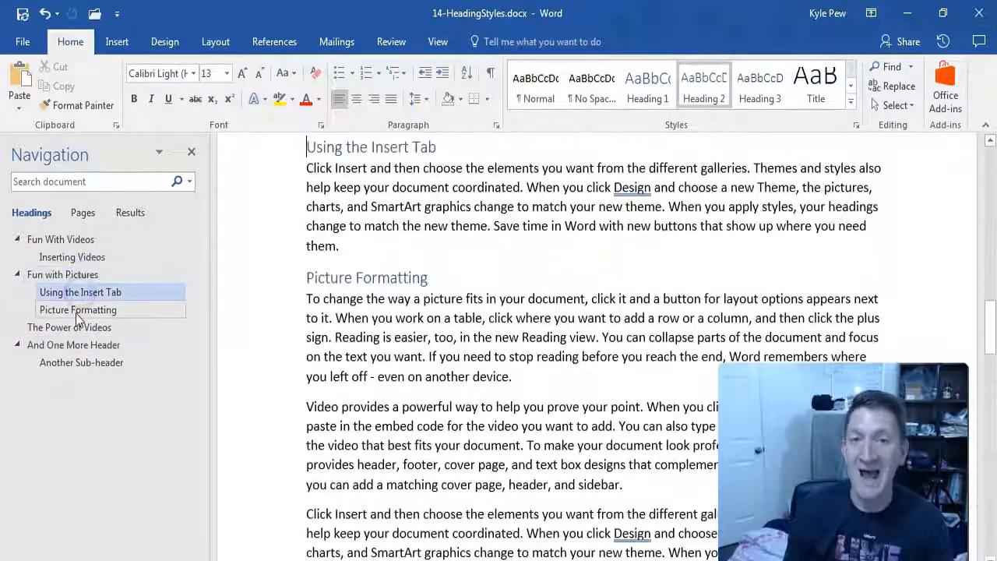
left_click(78, 310)
left_click(78, 328)
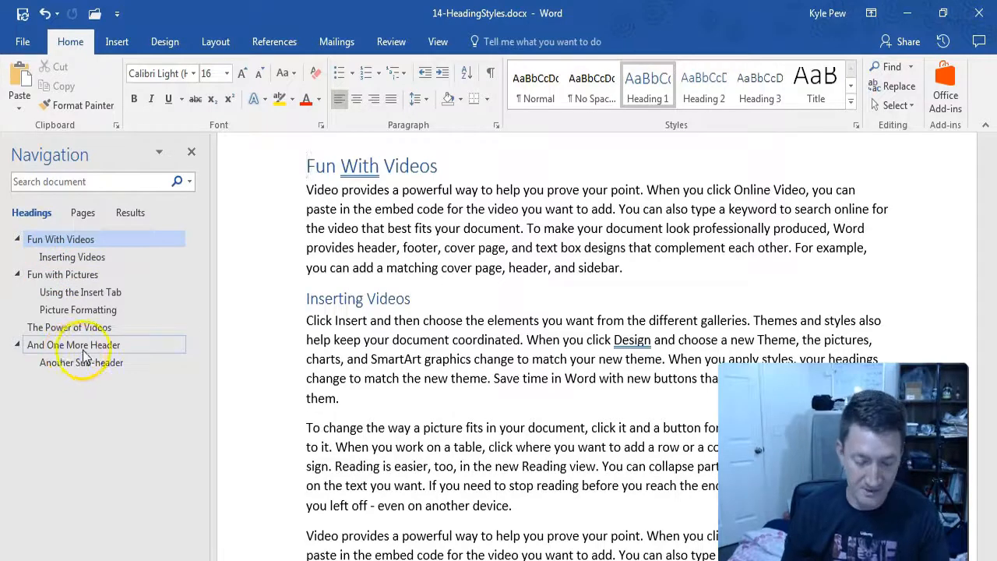
key("ctrl+2")
left_click_drag(94, 239, 170, 206)
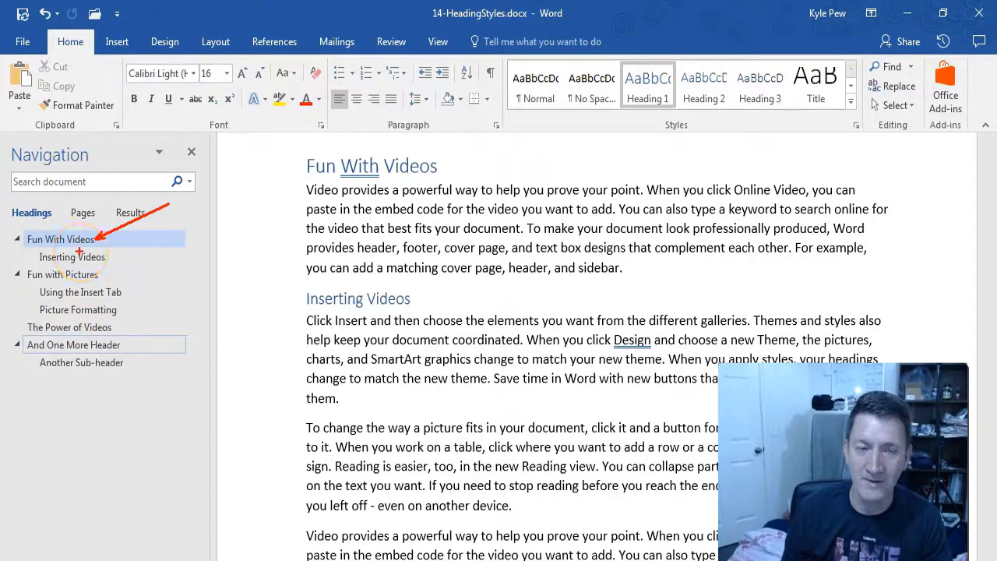
key("Escape")
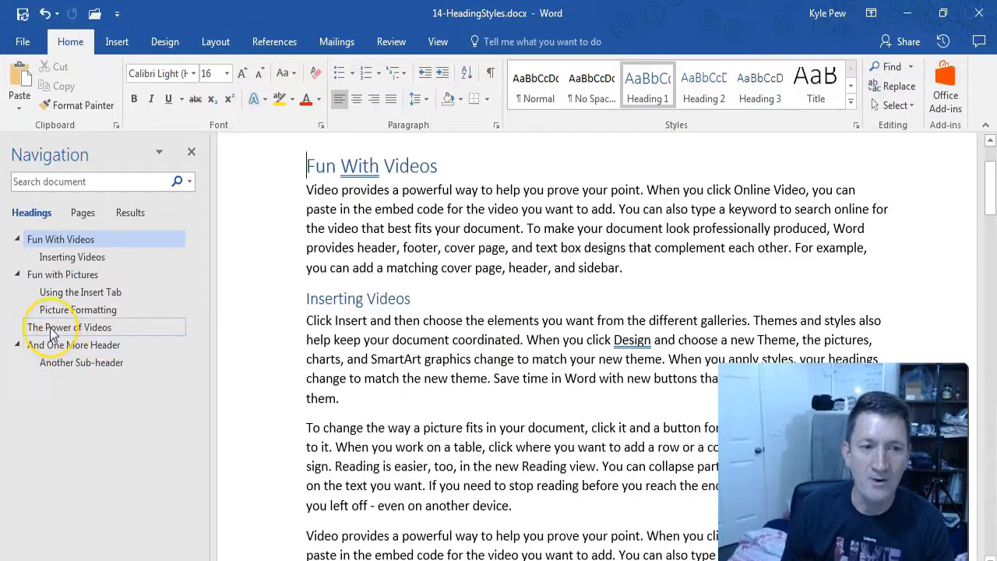
Step: Move the "The Power of Videos" section ahead of "Fun with Pictures" in the heading outline and check its new place in the text
left_click(52, 330)
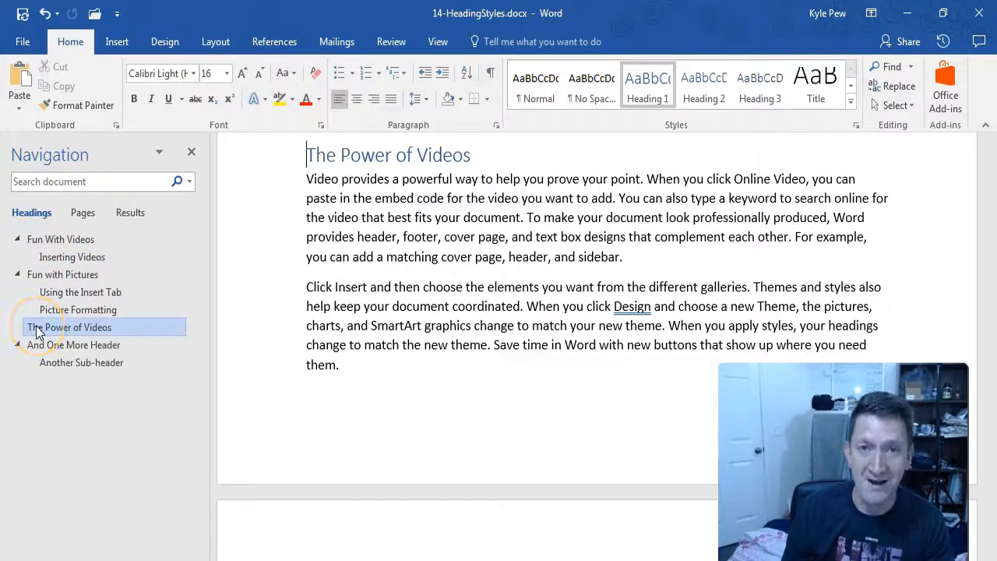
left_click_drag(36, 321, 25, 265)
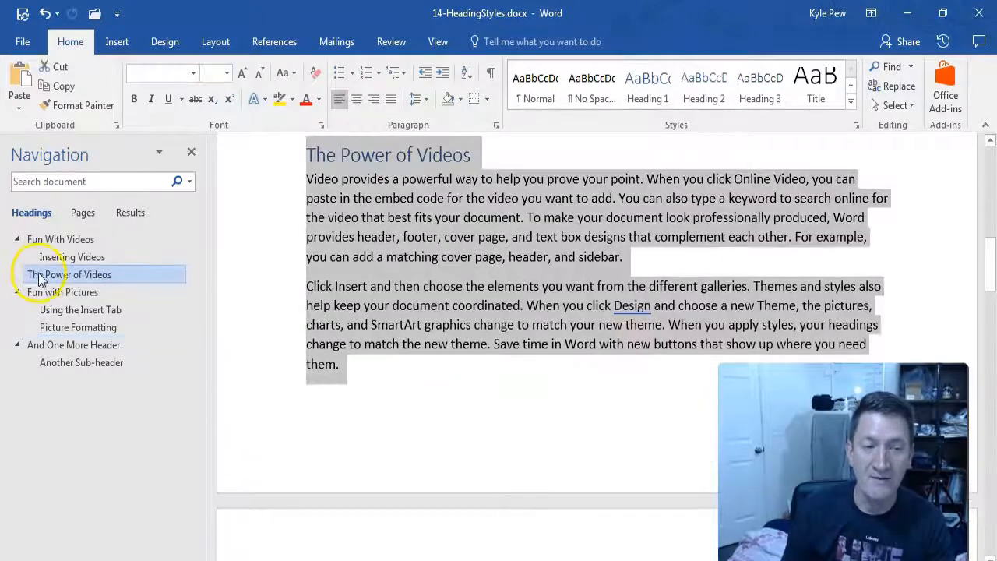
scroll(445, 375, "up", 3)
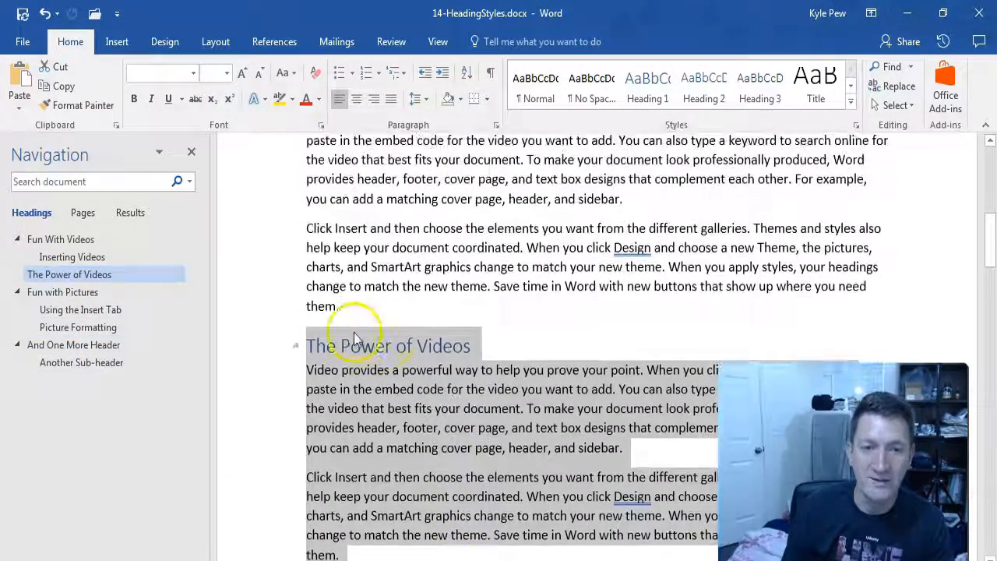
scroll(322, 234, "up", 8)
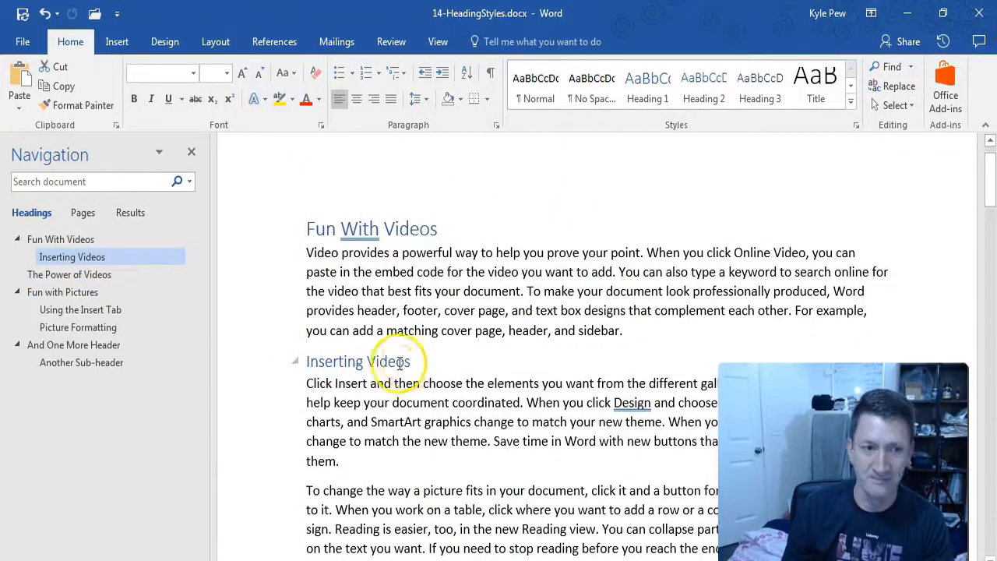
scroll(305, 326, "down", 3)
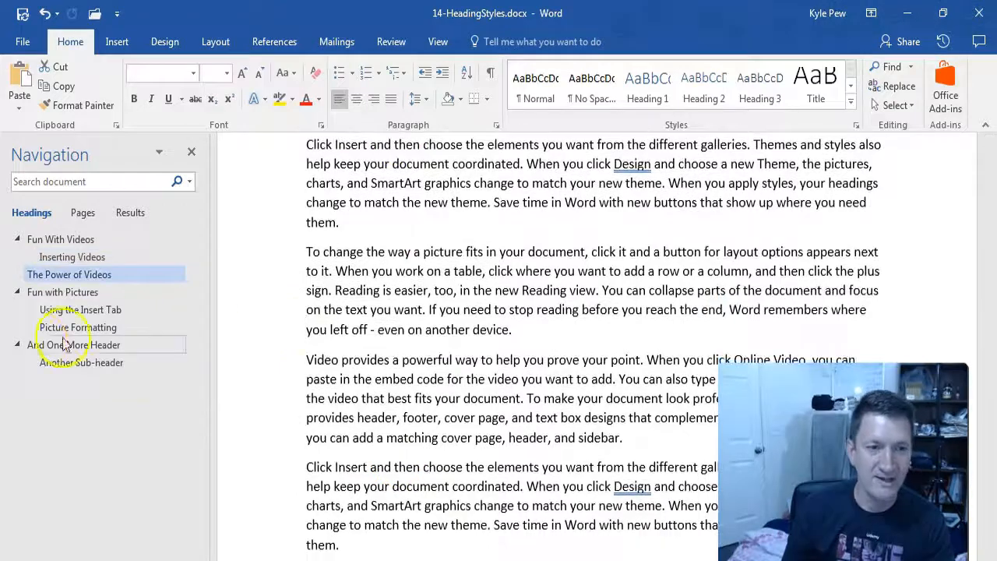
Step: Move the "Fun With Videos" section with its sub-heading to the end of the outline, and place "The Power of Videos" after it
left_click(33, 238)
left_click(38, 272)
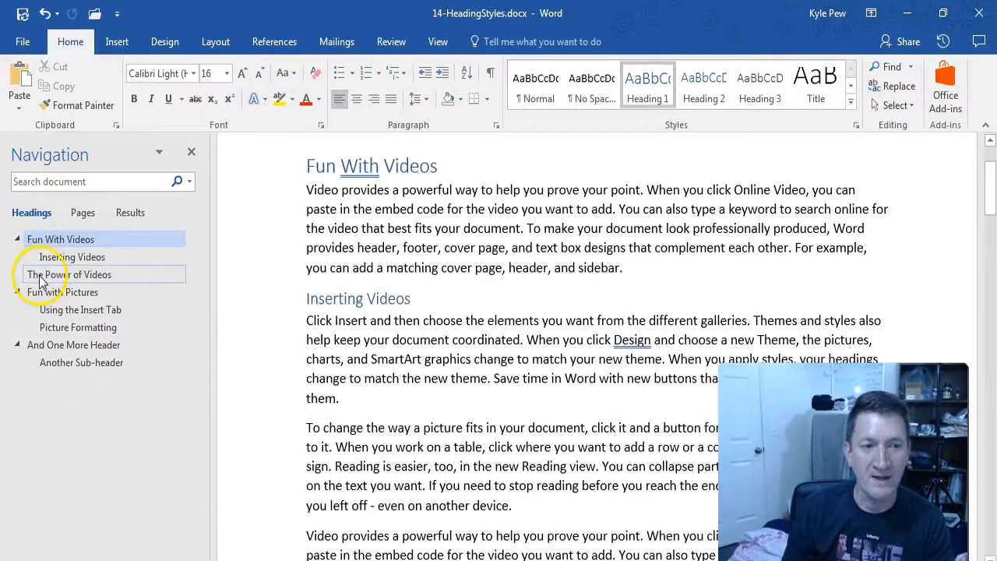
left_click(41, 243)
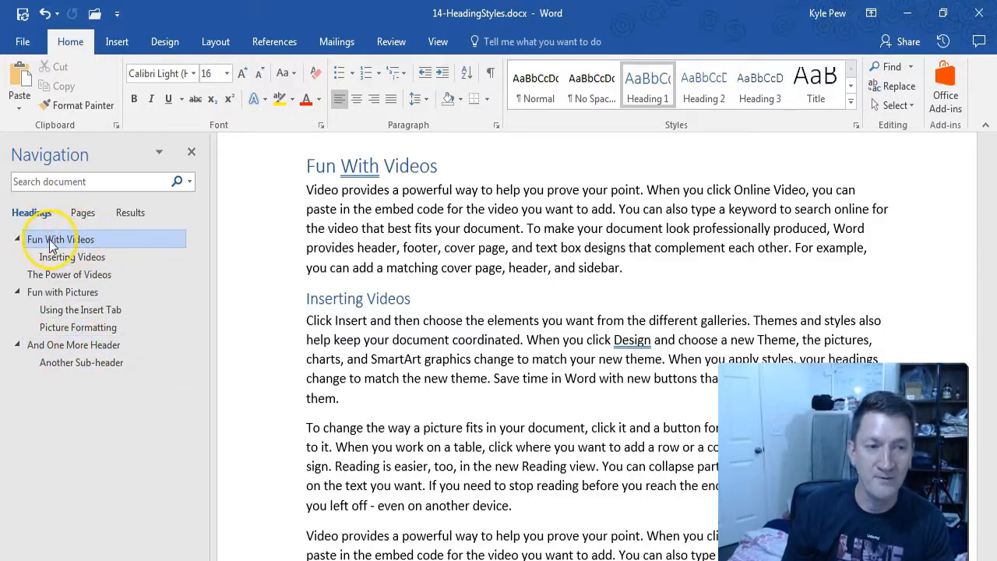
left_click_drag(51, 245, 53, 375)
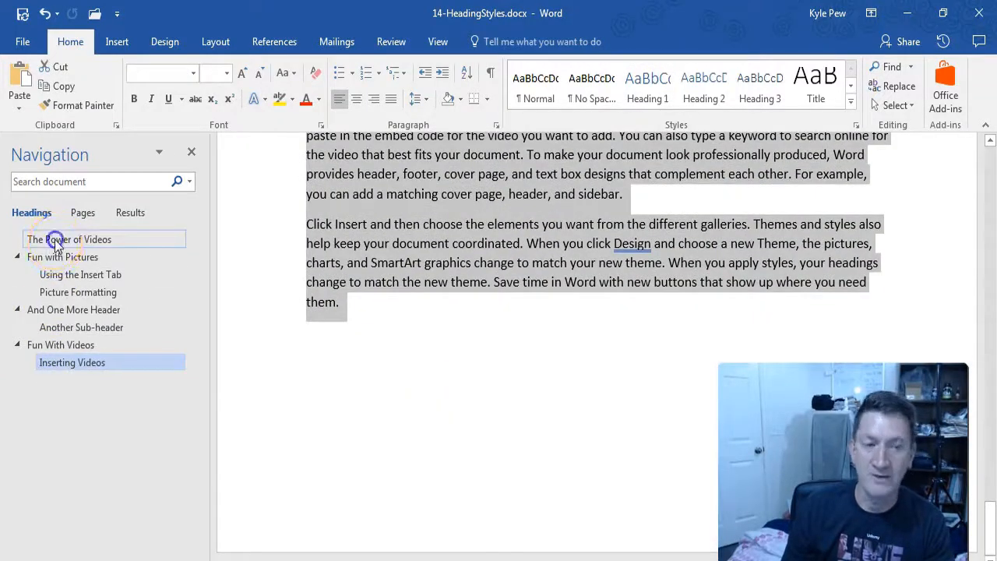
left_click_drag(56, 245, 45, 368)
Step: Review the reordered sections in the document, from "Fun With Videos" and "The Power of Videos" back to the start
left_click(46, 327)
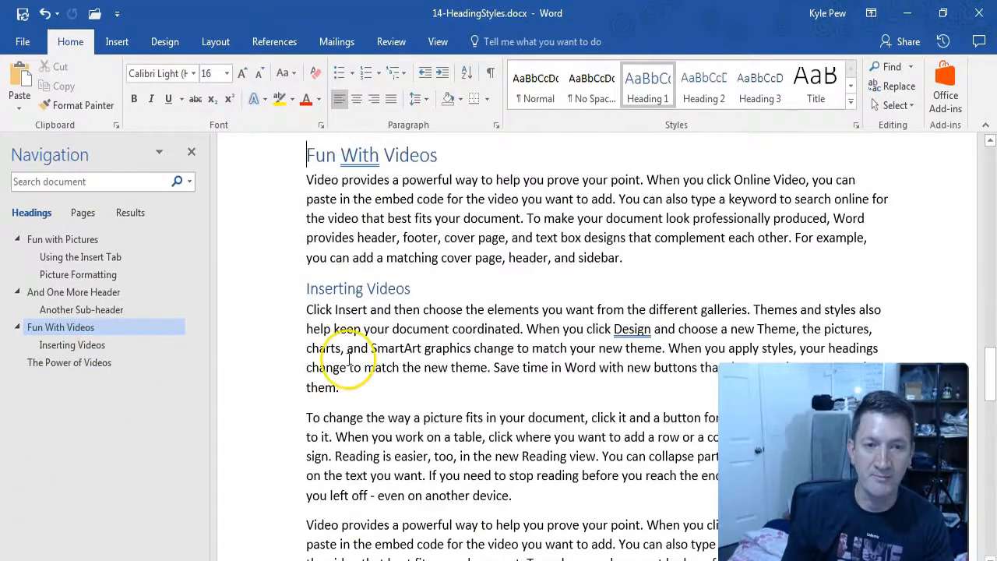
scroll(348, 358, "down", 12)
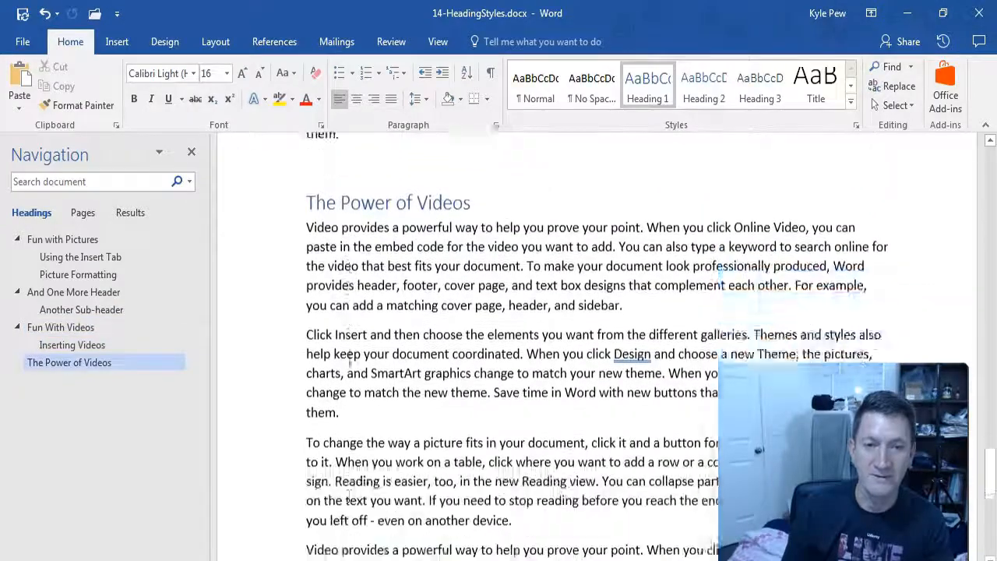
scroll(348, 359, "down", 8)
scroll(349, 359, "up", 4)
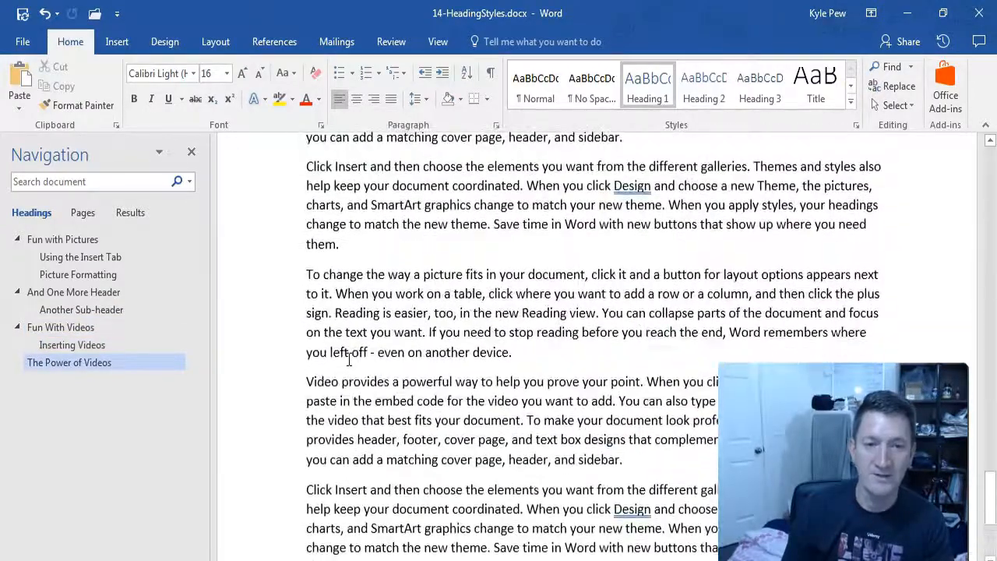
scroll(348, 358, "up", 10)
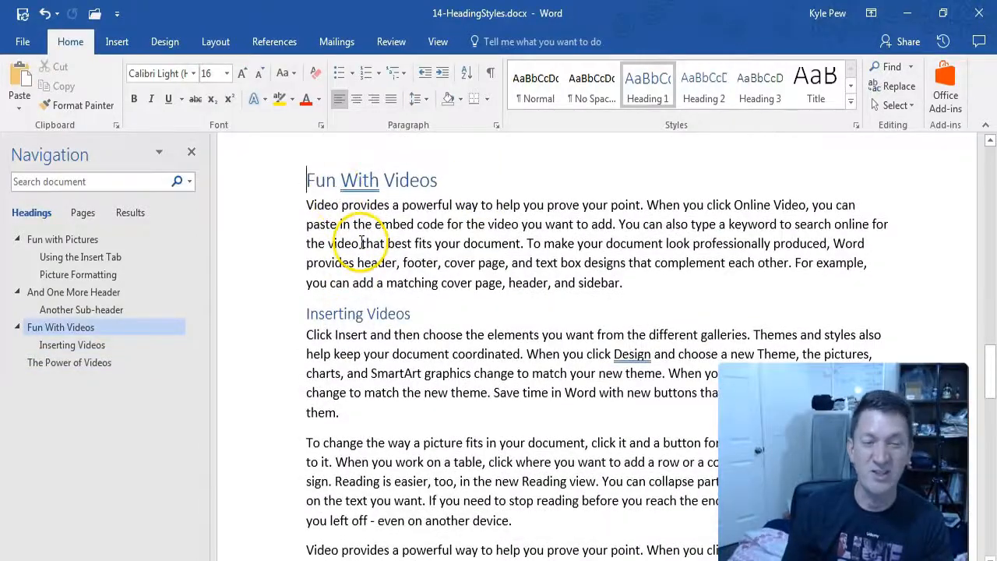
left_click(117, 292)
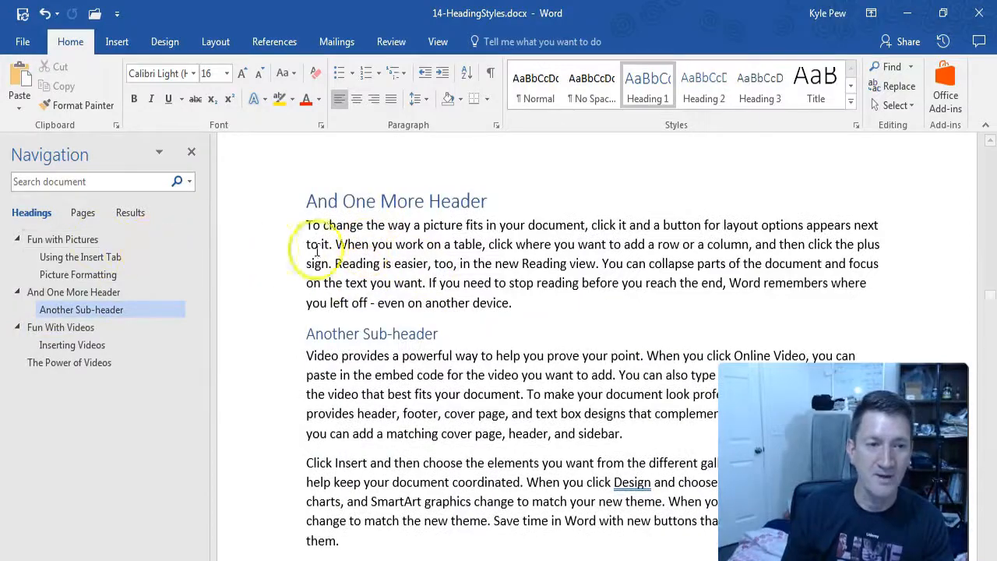
key("ctrl+Return")
scroll(450, 257, "up", 15)
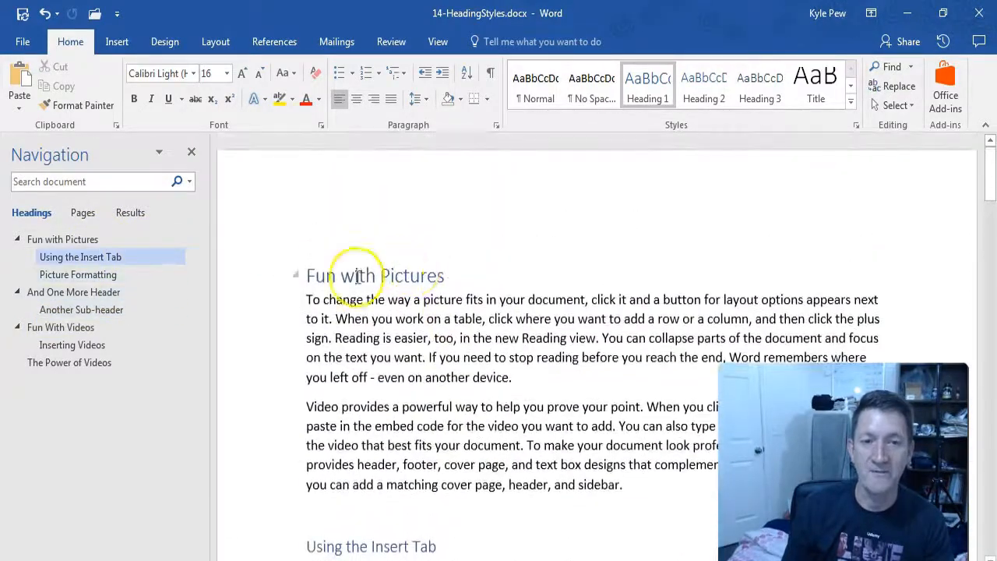